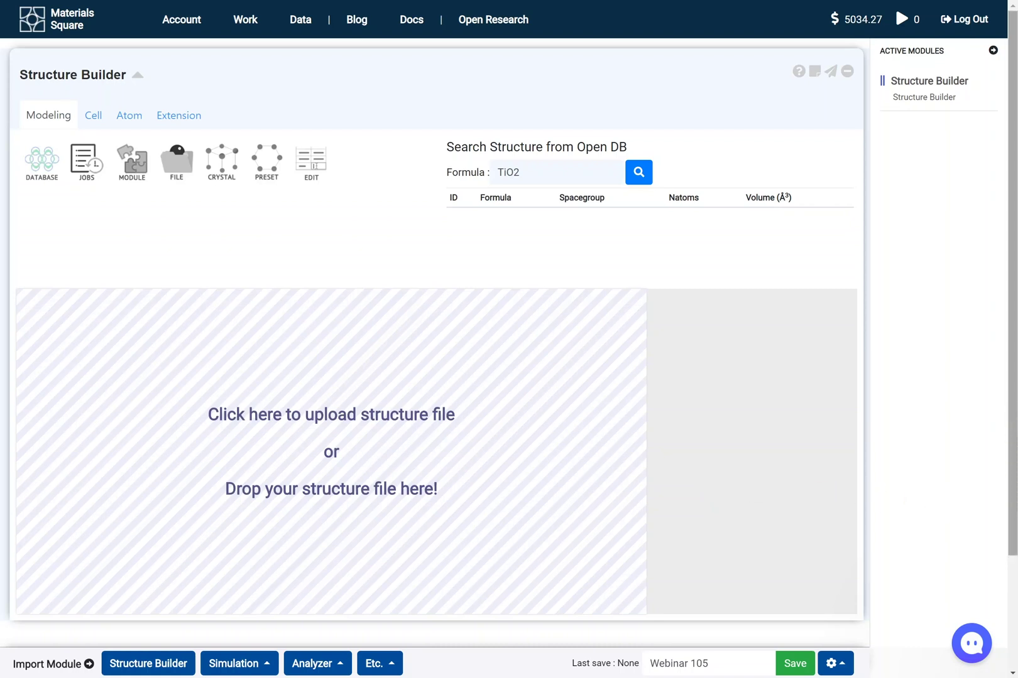
Load the Cu-Sb-S structure file (Cu 24, Sb 24, S 48), rotate it obliquely, and bring up display settings.
{"action": "left_click_drag", "start_coordinate": [1012, 377], "coordinate": [527, 434]}
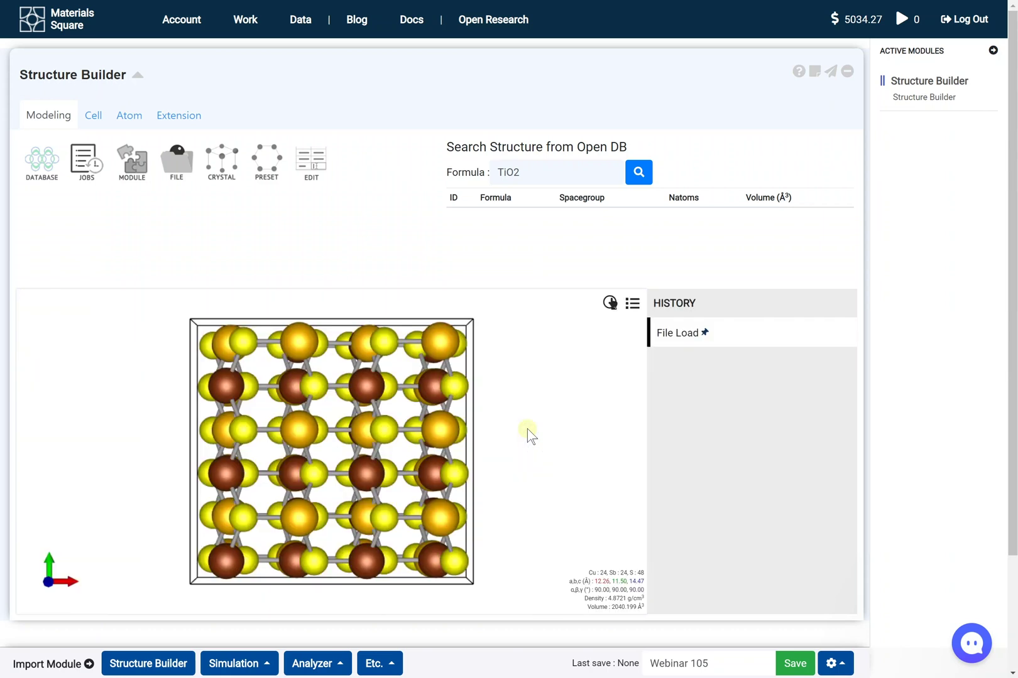
{"action": "left_click_drag", "start_coordinate": [343, 417], "coordinate": [361, 444]}
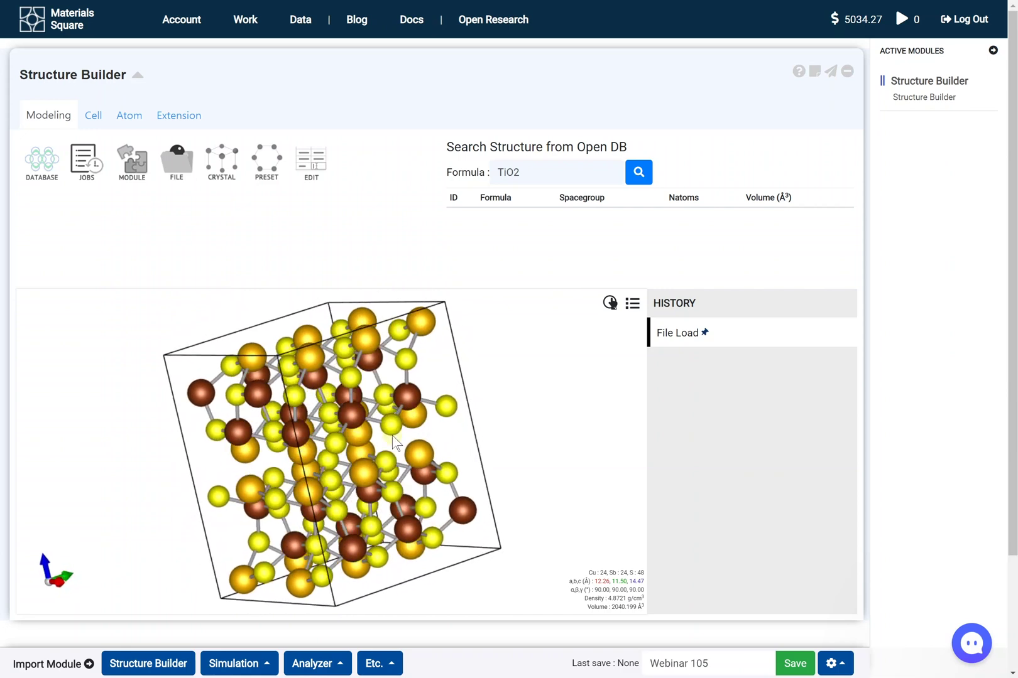
{"action": "right_click", "coordinate": [506, 315]}
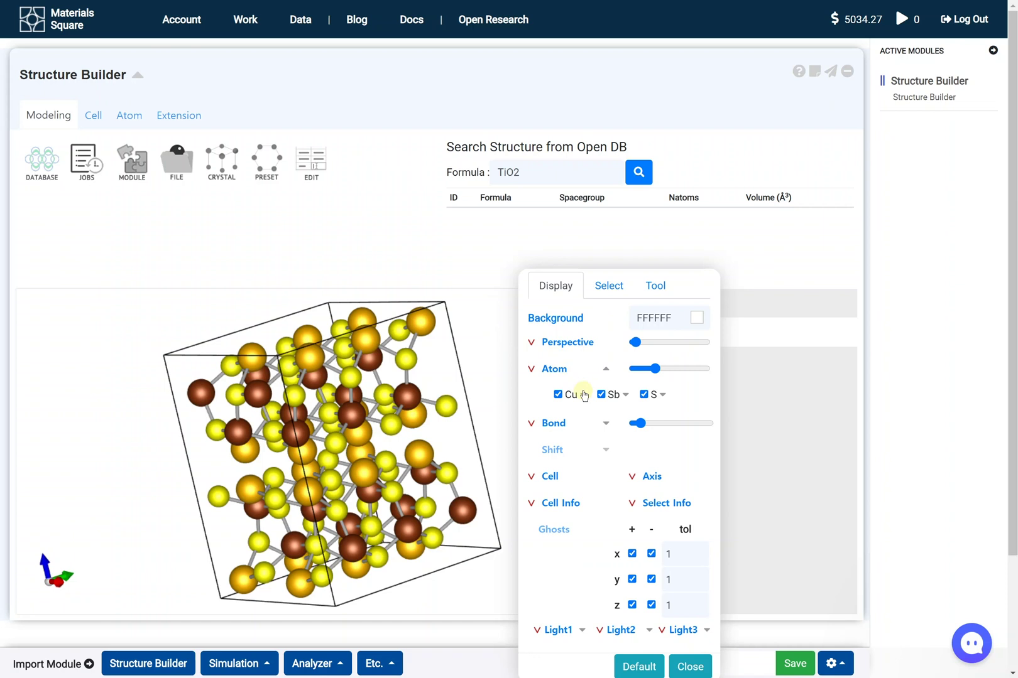
Recolour the Sb atoms dark blue (2819FE) and the Cu atoms light blue (75C8FF).
{"action": "left_click", "coordinate": [628, 395]}
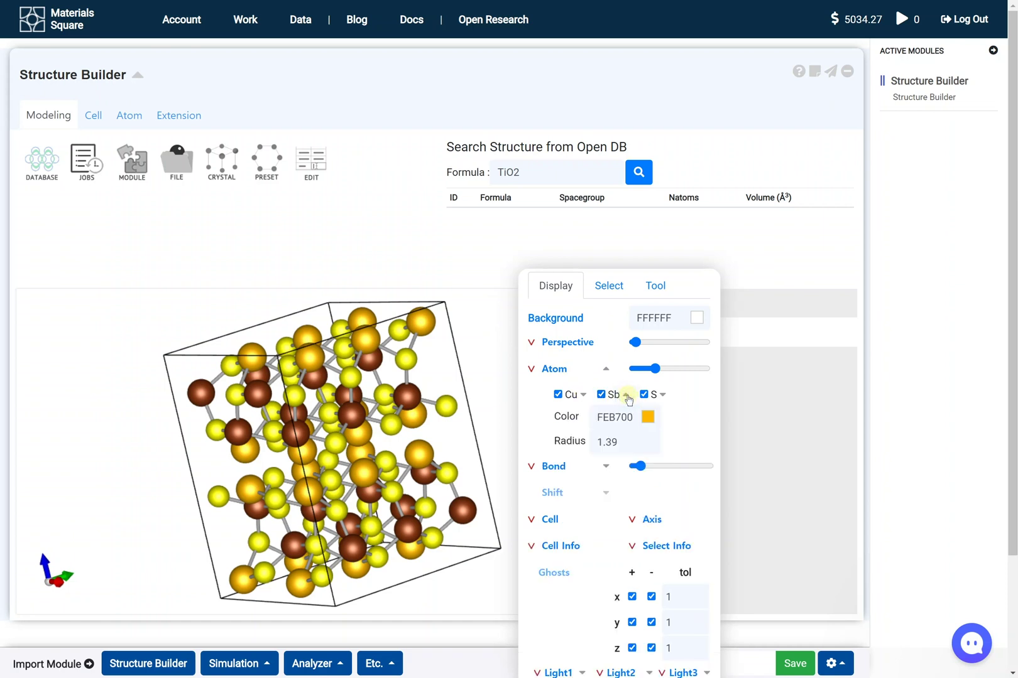
{"action": "left_click", "coordinate": [649, 417]}
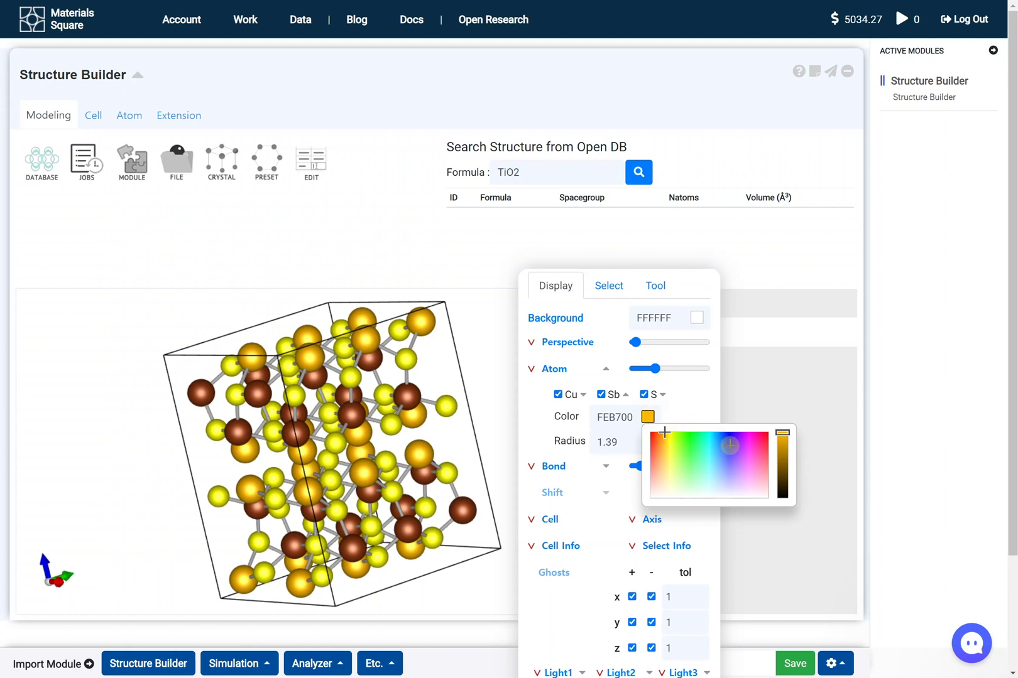
{"action": "left_click_drag", "start_coordinate": [729, 445], "coordinate": [730, 439]}
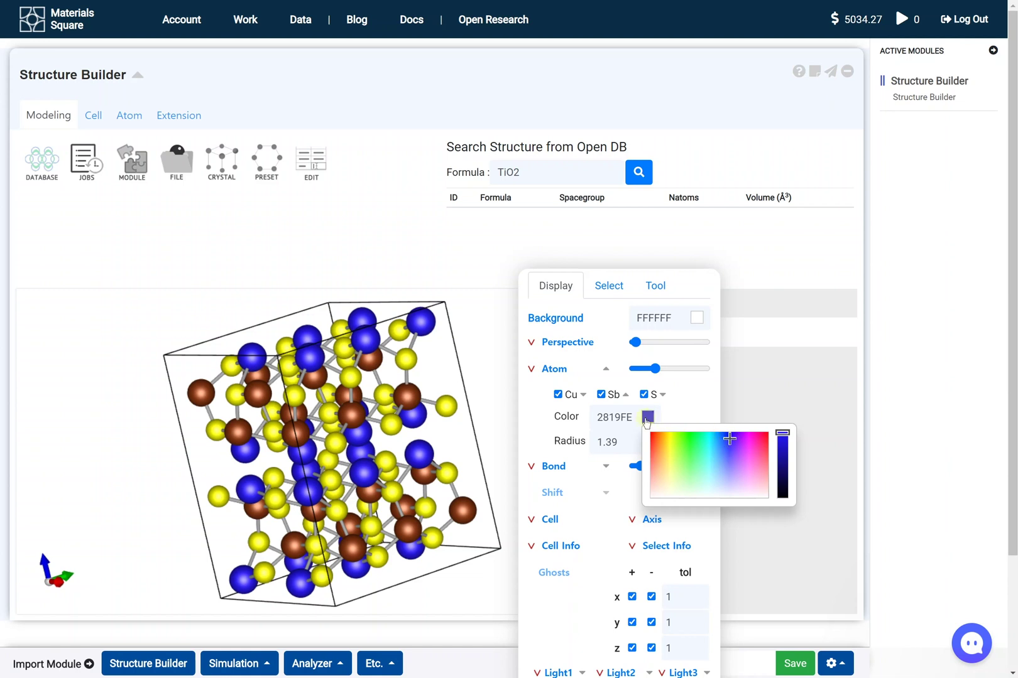
{"action": "left_click", "coordinate": [582, 399]}
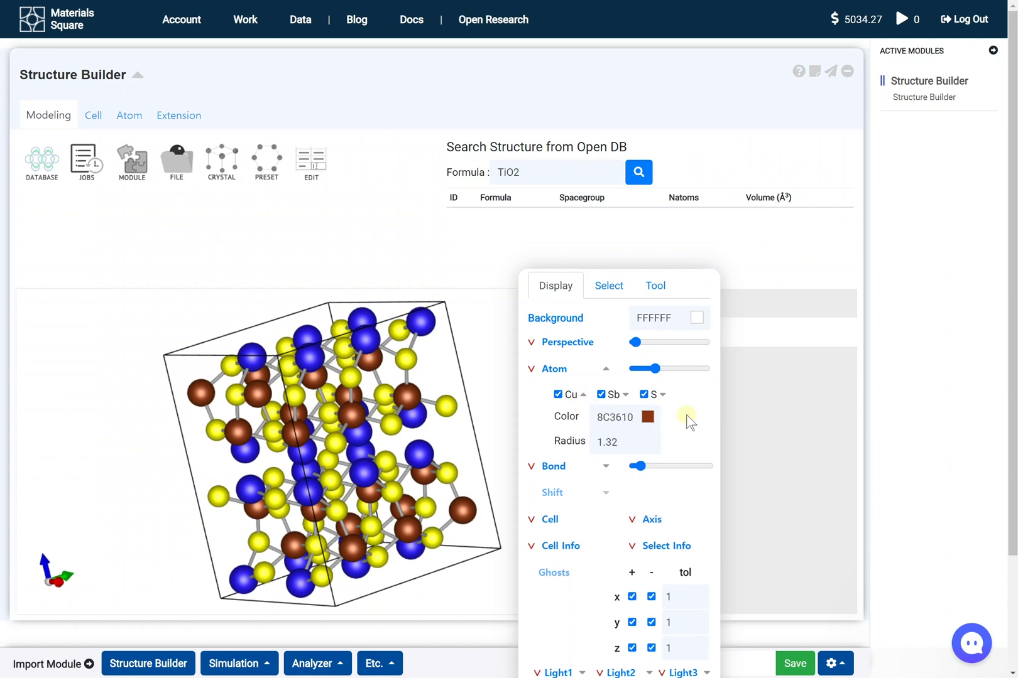
{"action": "left_click", "coordinate": [649, 418]}
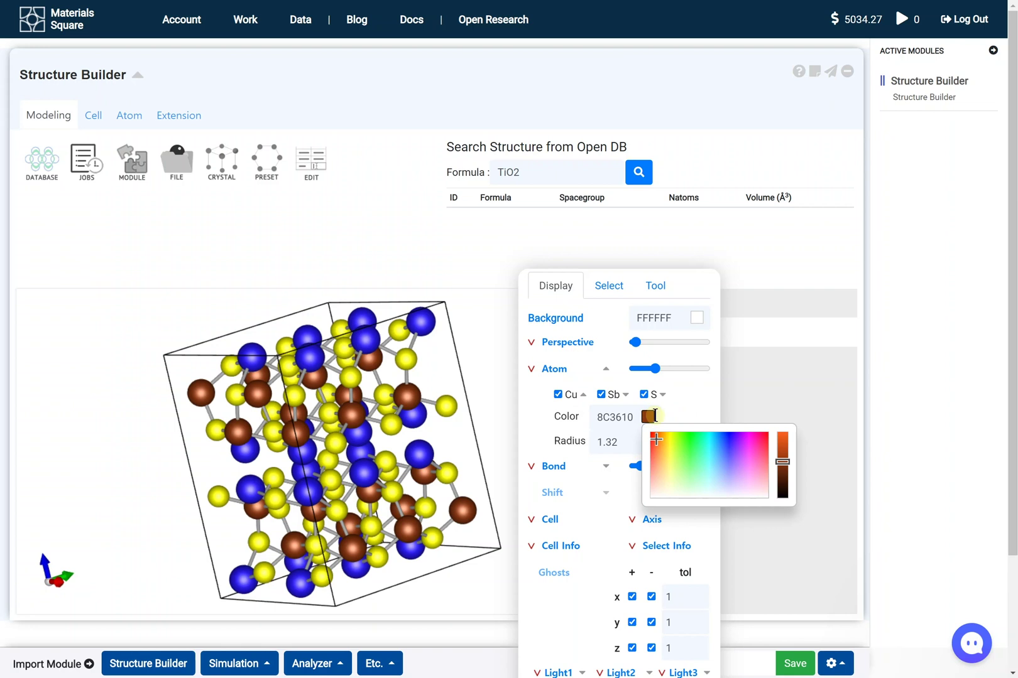
{"action": "left_click", "coordinate": [716, 463]}
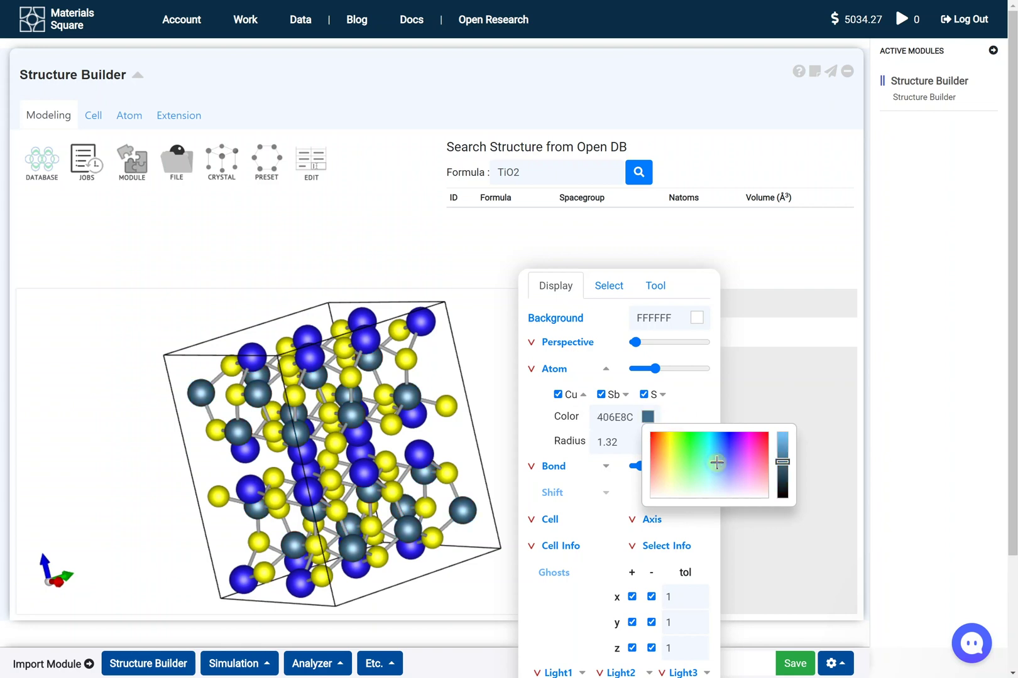
{"action": "left_click_drag", "start_coordinate": [782, 459], "coordinate": [782, 432]}
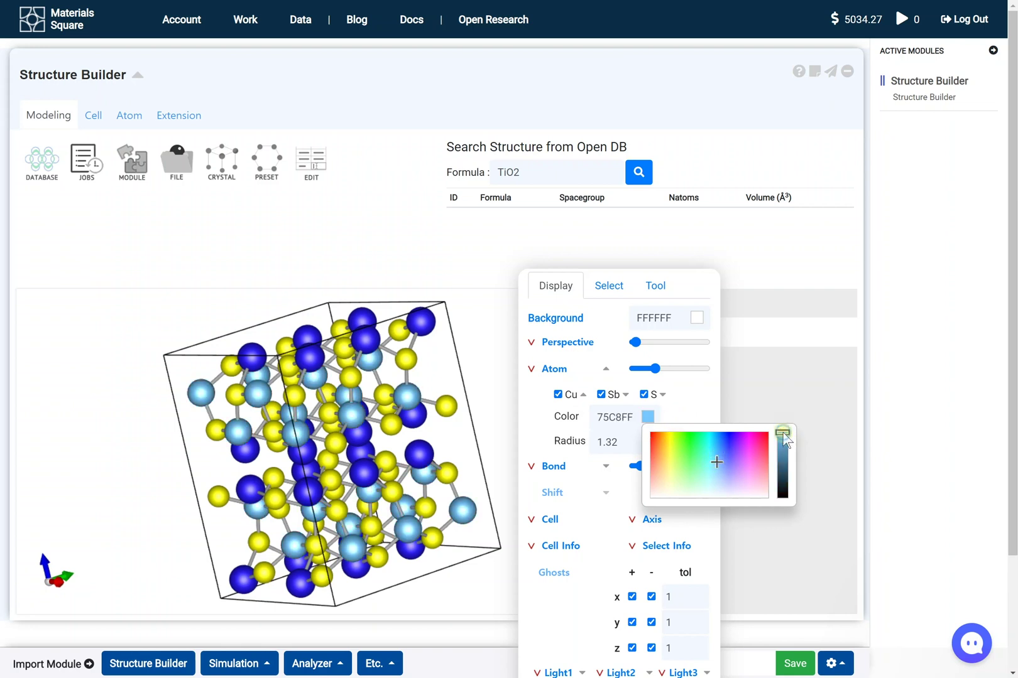
Make the S atoms golden yellow (FFD502), close display settings, and rotate to an axis-aligned view.
{"action": "left_click", "coordinate": [664, 397]}
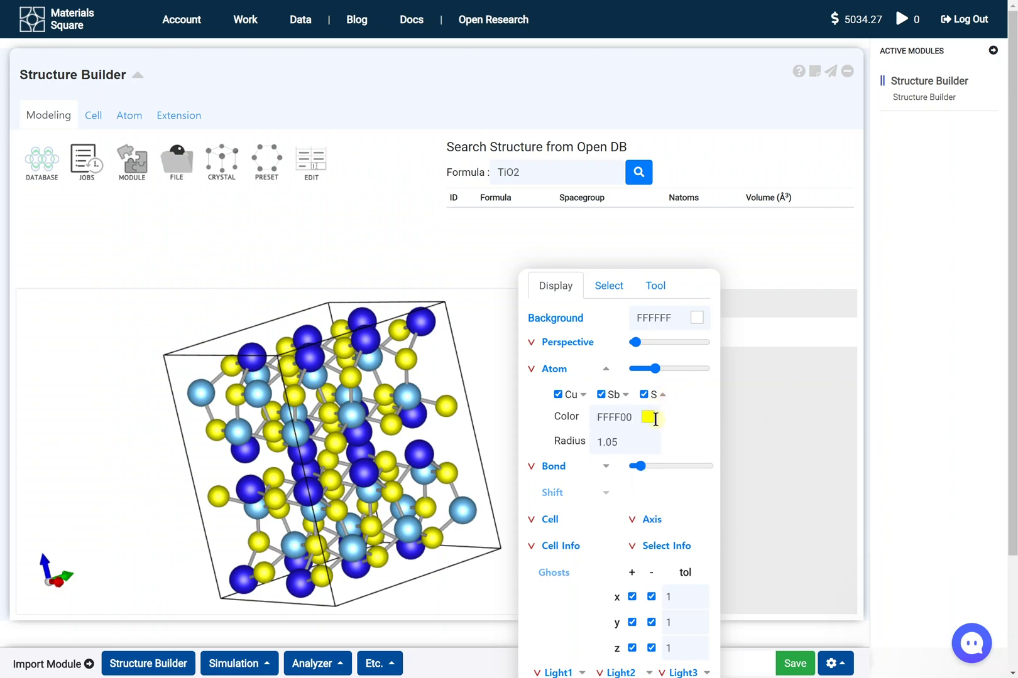
{"action": "left_click", "coordinate": [648, 417]}
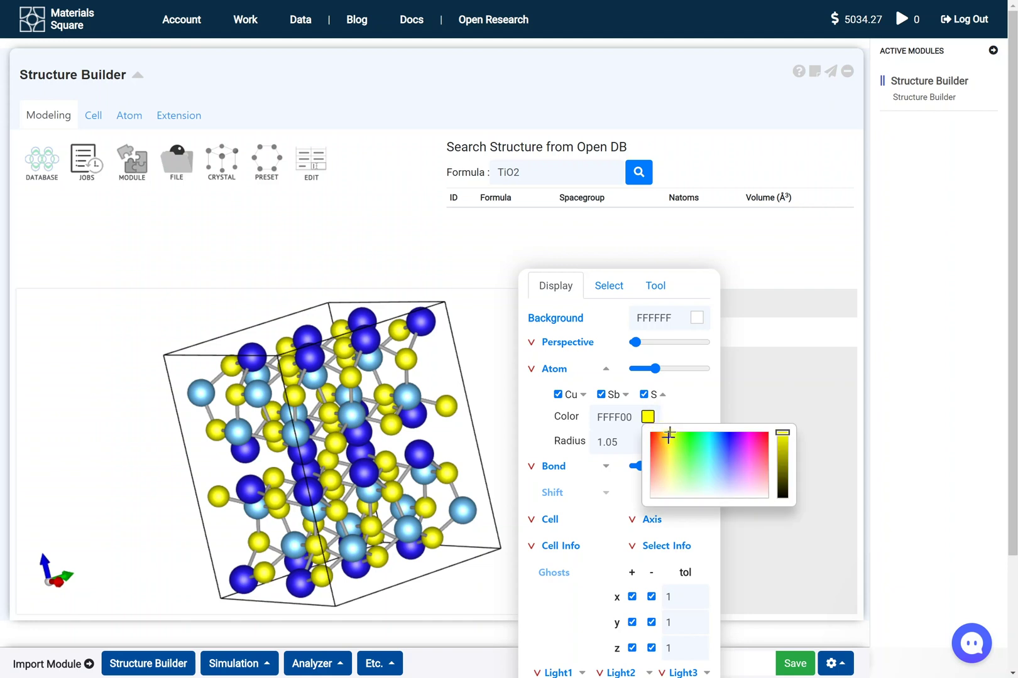
{"action": "left_click", "coordinate": [663, 395]}
{"action": "left_click", "coordinate": [692, 665]}
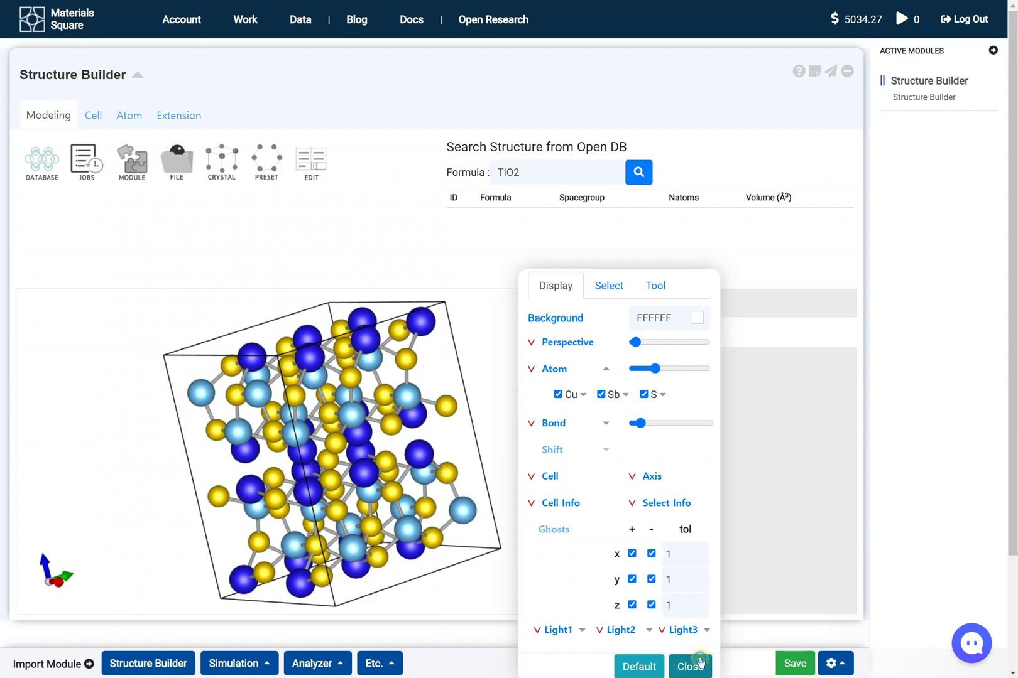
{"action": "left_click_drag", "start_coordinate": [392, 508], "coordinate": [402, 466]}
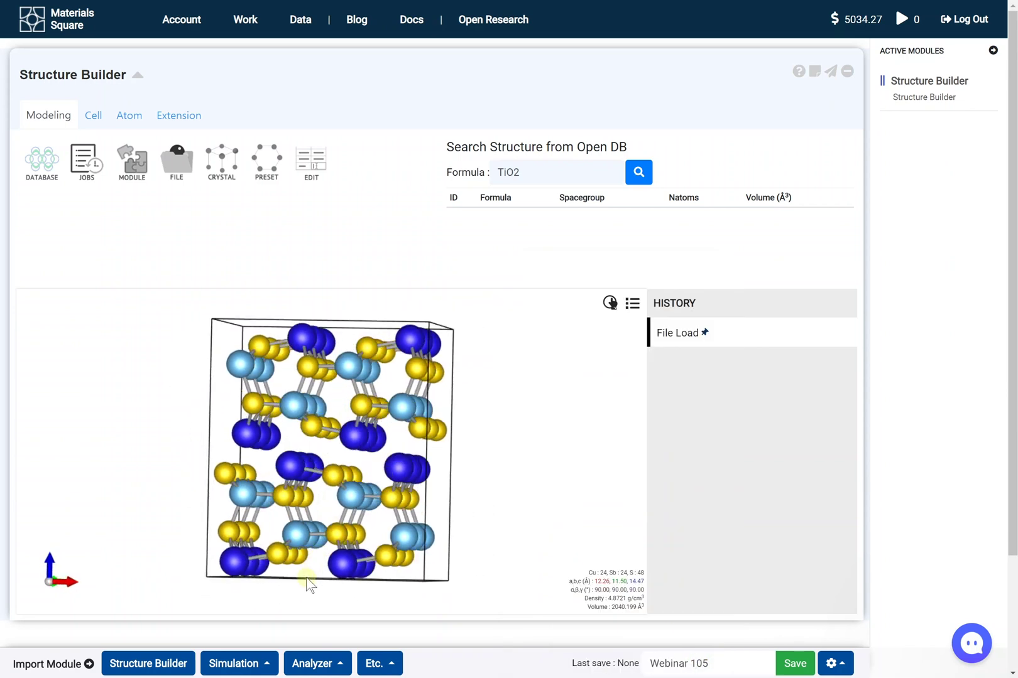
Add a Quantum Espresso DFT General module linked to the structure, computing Energy / Structure.
{"action": "left_click", "coordinate": [257, 669]}
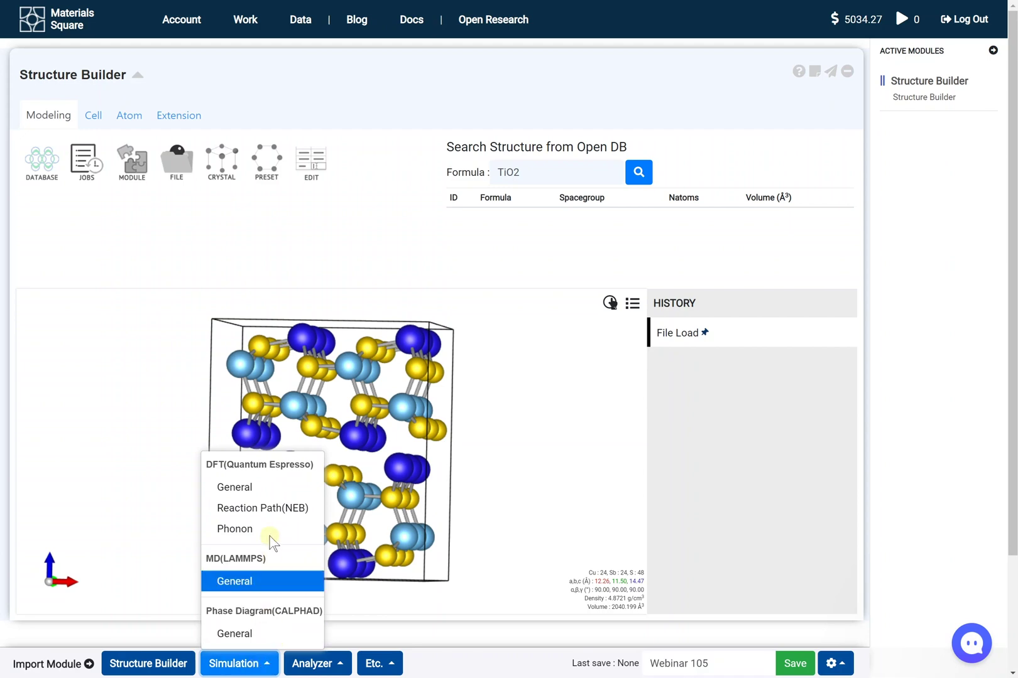
{"action": "left_click", "coordinate": [269, 491]}
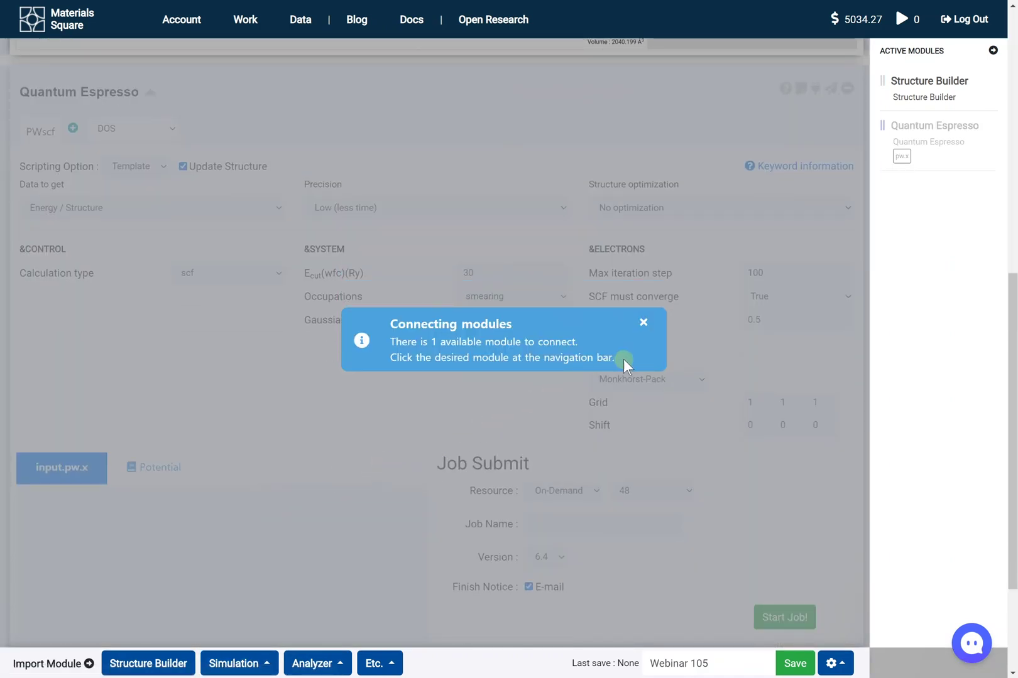
{"action": "left_click", "coordinate": [963, 103]}
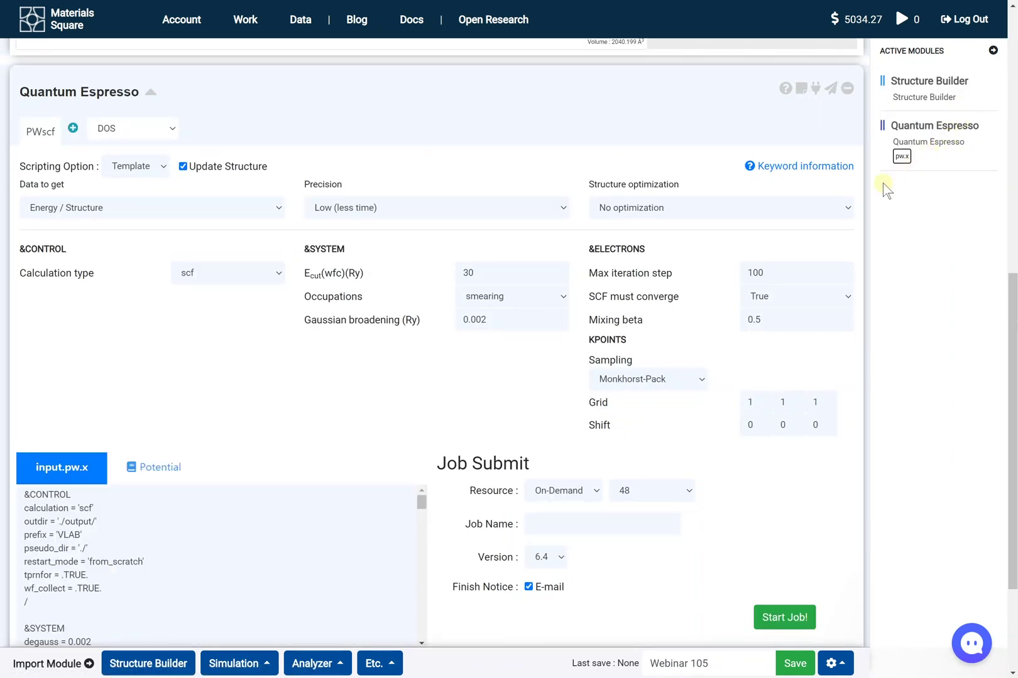
{"action": "left_click", "coordinate": [156, 214]}
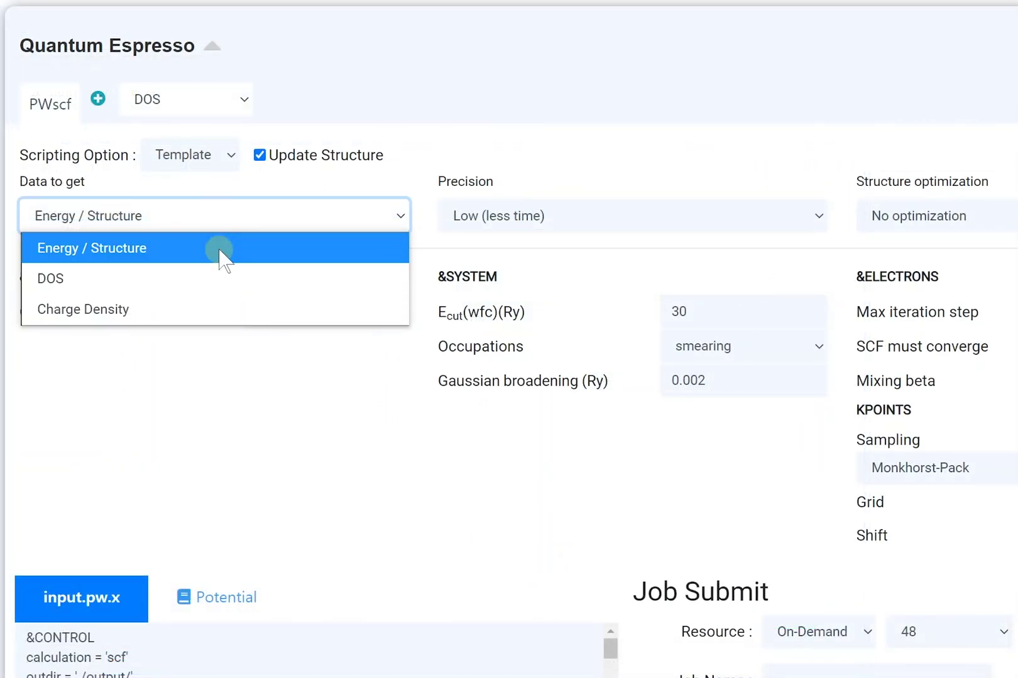
{"action": "left_click", "coordinate": [219, 251]}
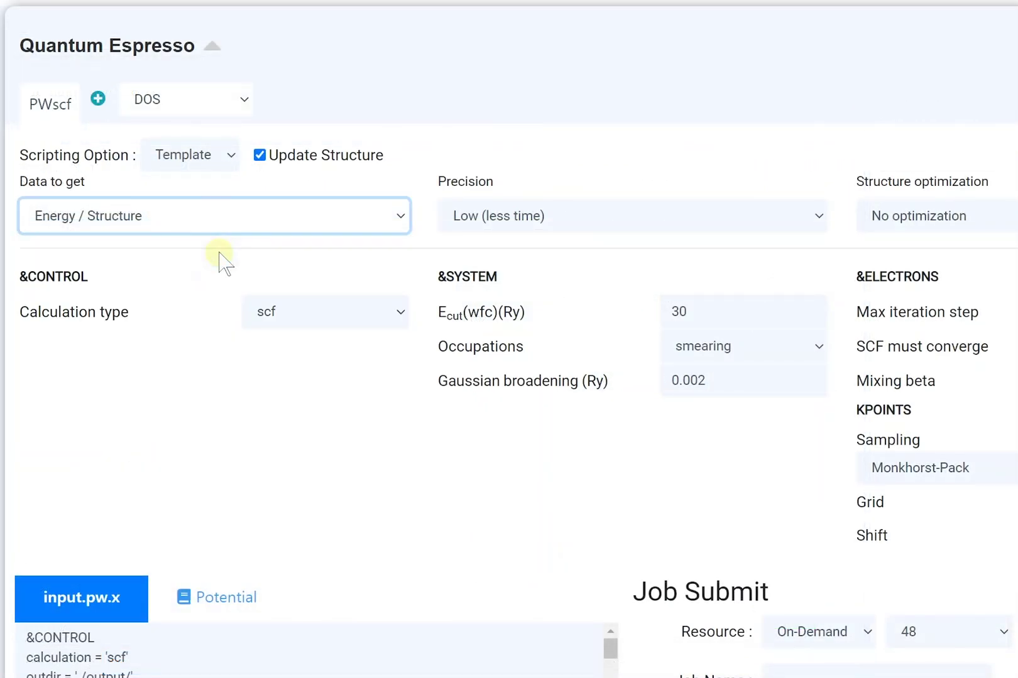
Set High precision, Bulk model type and Ionic+cell (vc-relax) structure optimization.
{"action": "left_click", "coordinate": [585, 216]}
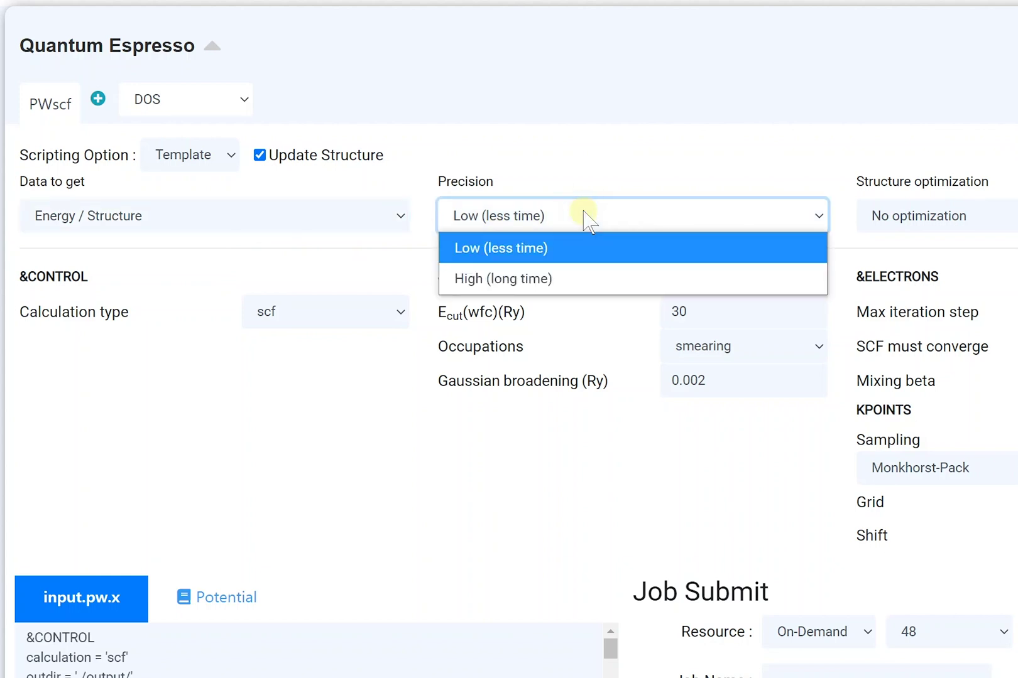
{"action": "left_click", "coordinate": [588, 285]}
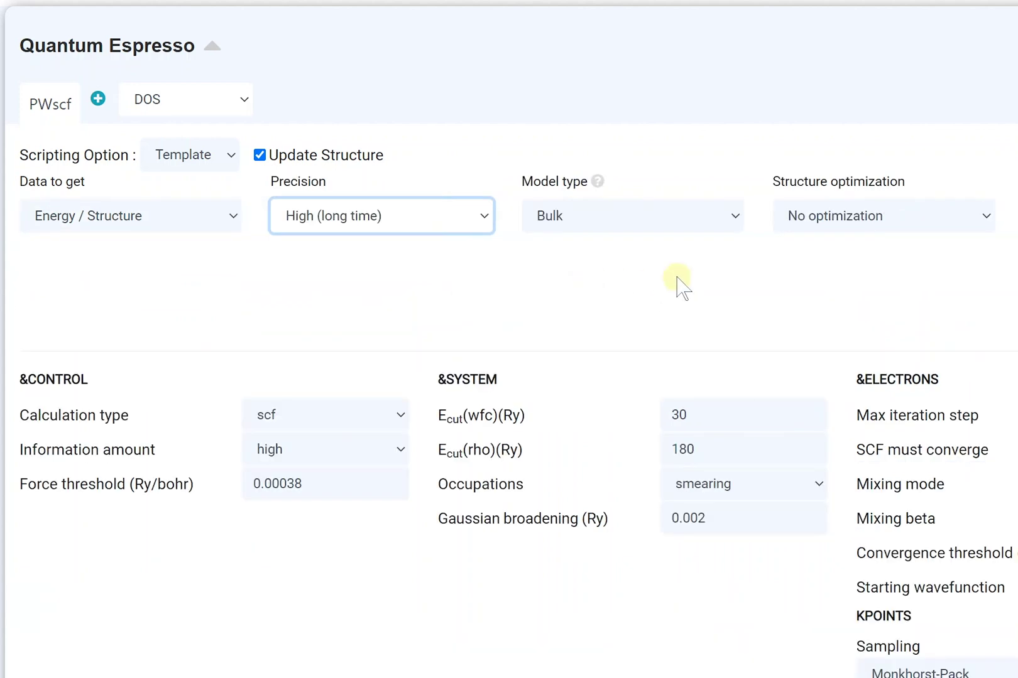
{"action": "left_click", "coordinate": [721, 214]}
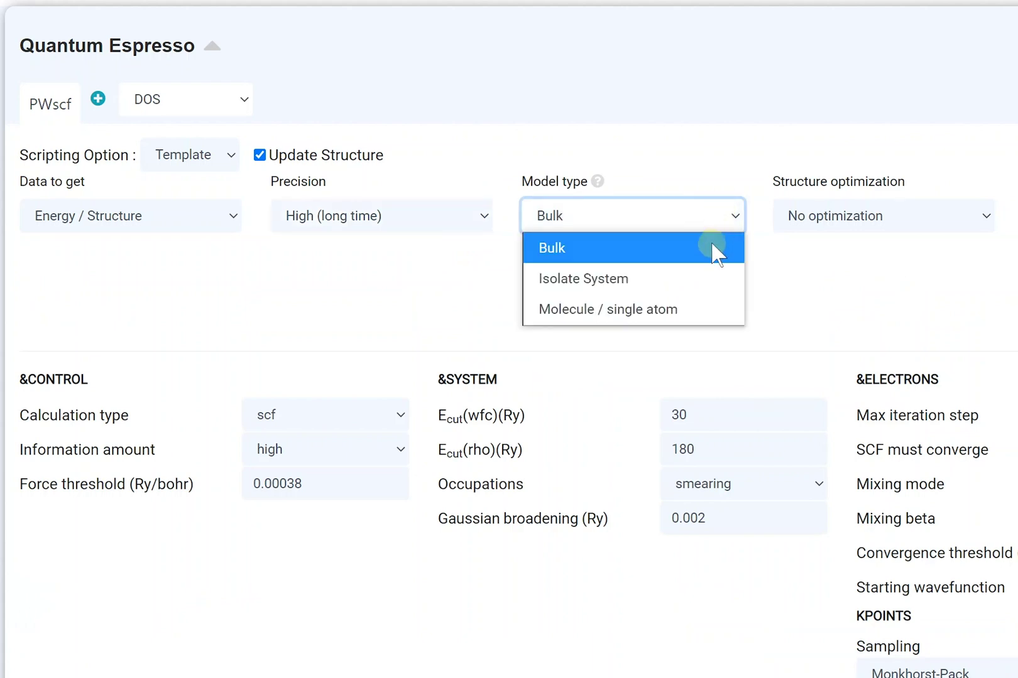
{"action": "left_click", "coordinate": [715, 252]}
{"action": "left_click", "coordinate": [919, 202]}
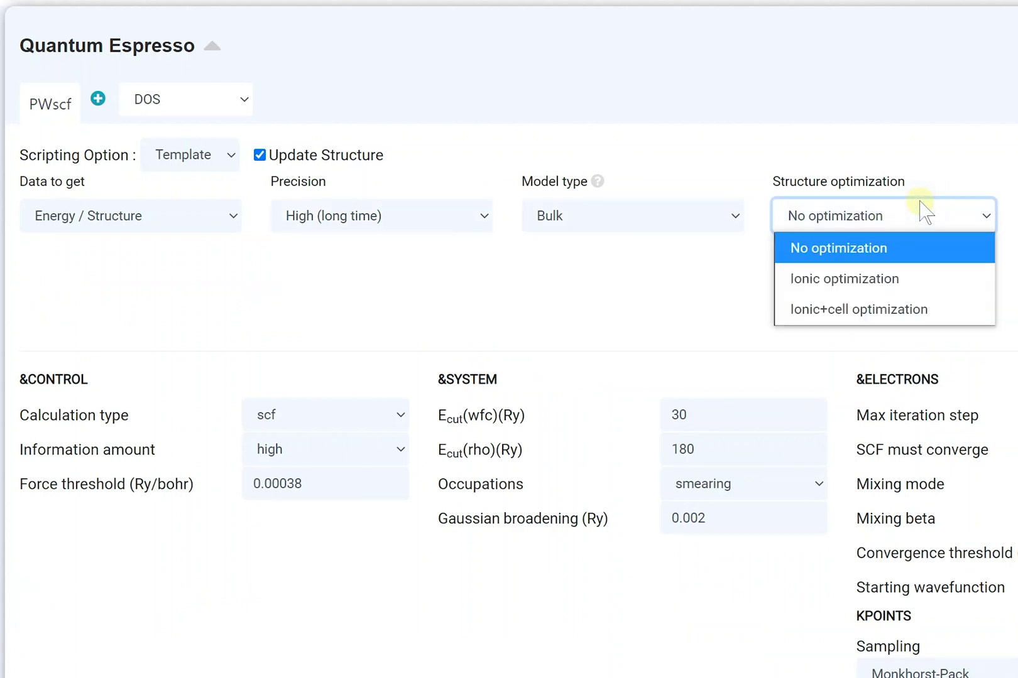
{"action": "left_click", "coordinate": [962, 314]}
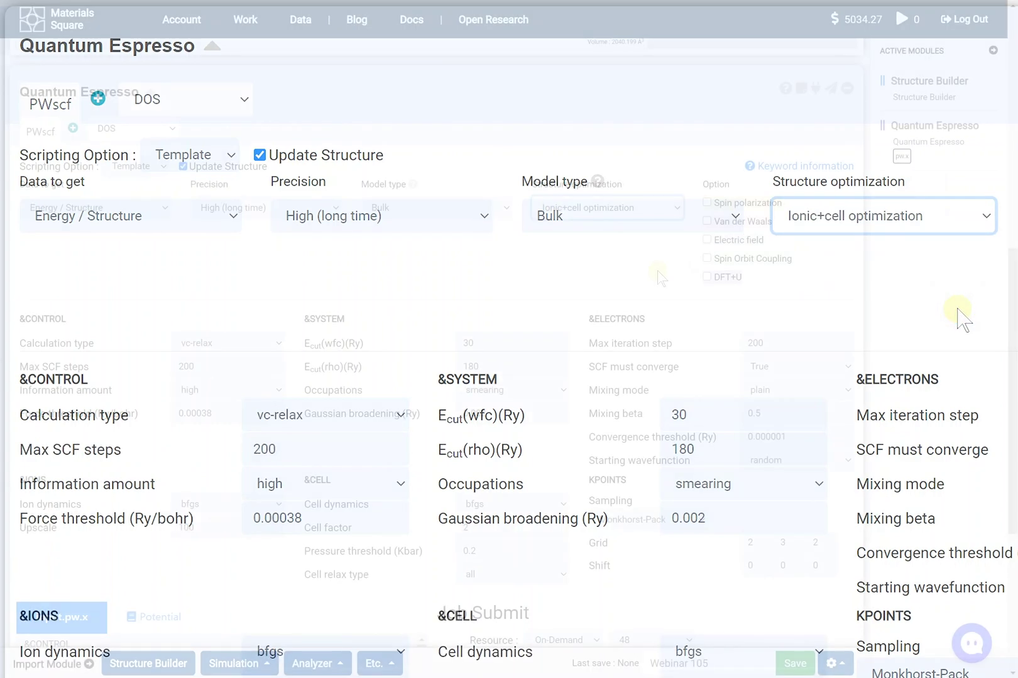
{"action": "scroll", "coordinate": [659, 263], "scroll_direction": "down", "scroll_amount": 2}
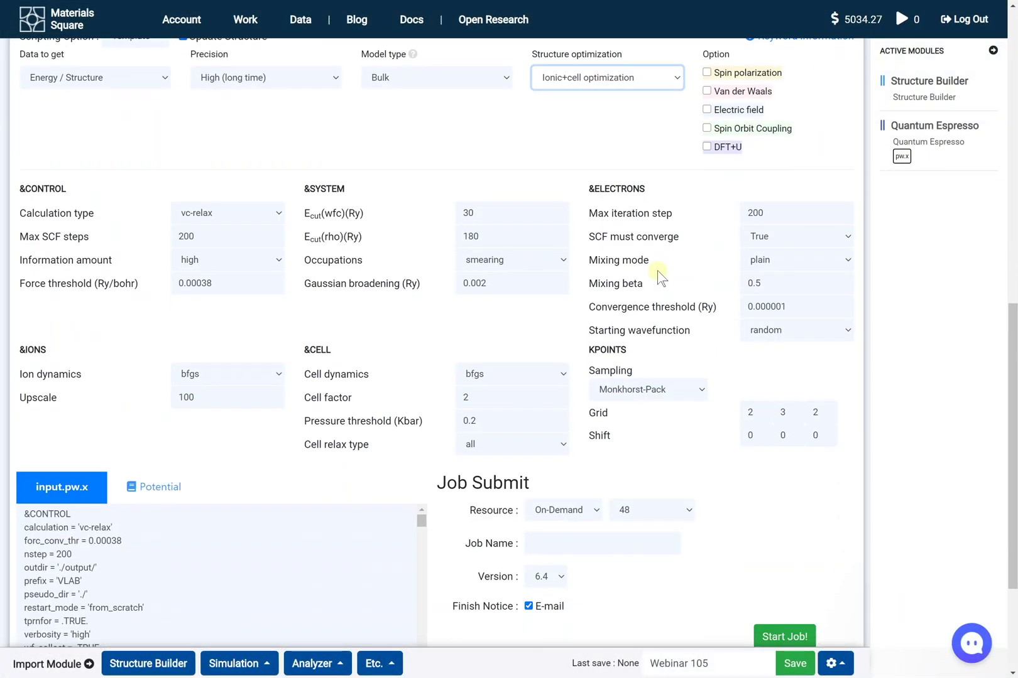
Submit the vc-relax job named Bi-0, confirm it is running, and return to the Structure Builder.
{"action": "left_click", "coordinate": [616, 540]}
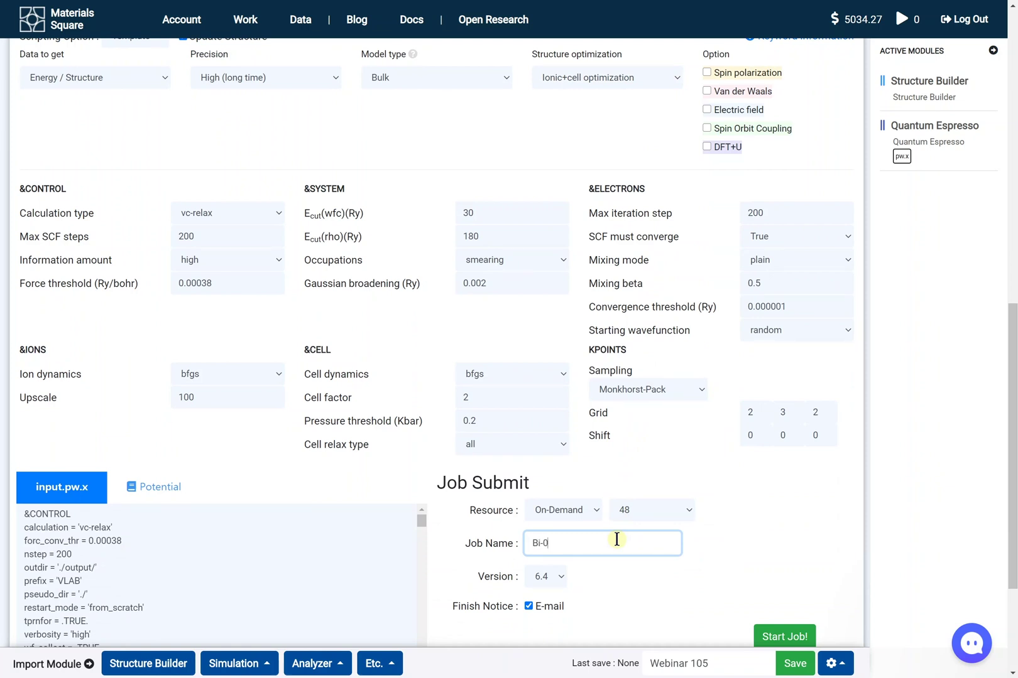
{"action": "left_click", "coordinate": [781, 637]}
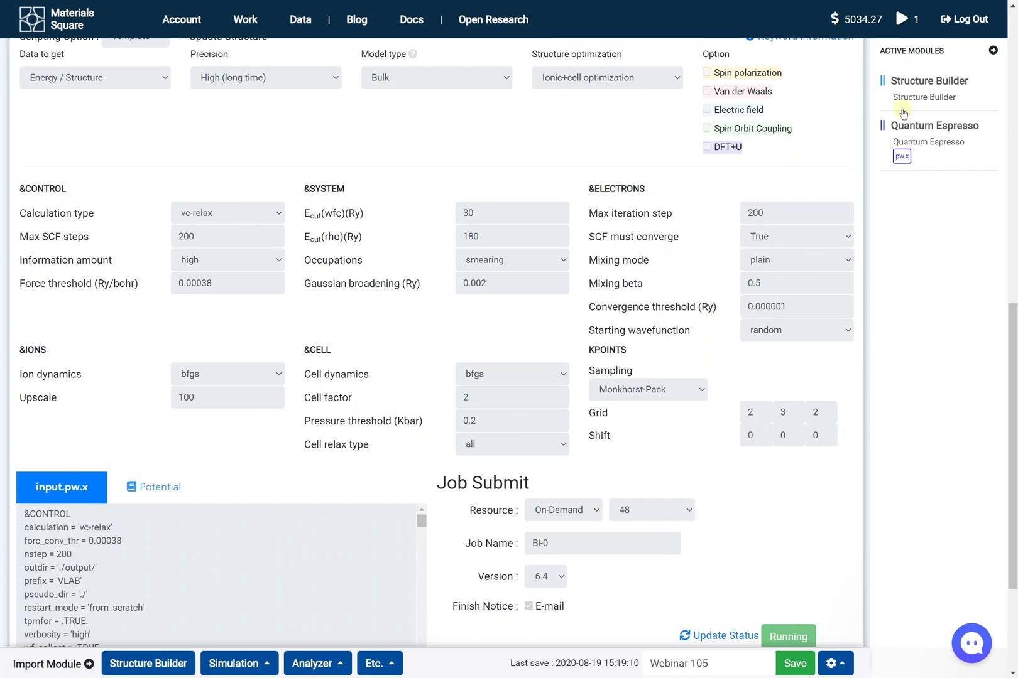
{"action": "left_click", "coordinate": [913, 28]}
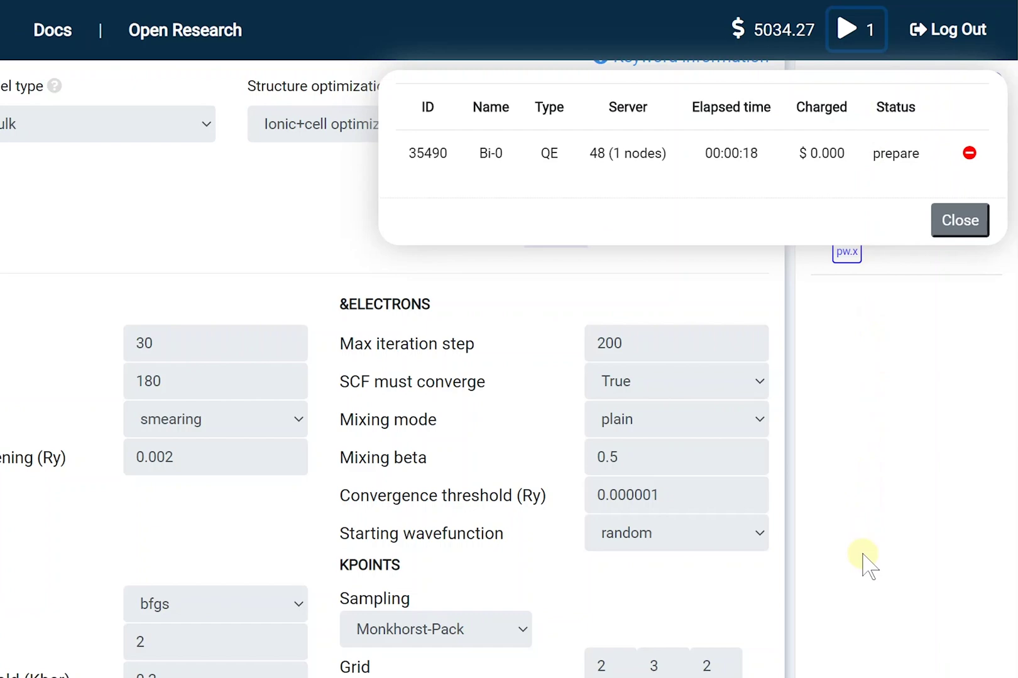
{"action": "left_click", "coordinate": [969, 143]}
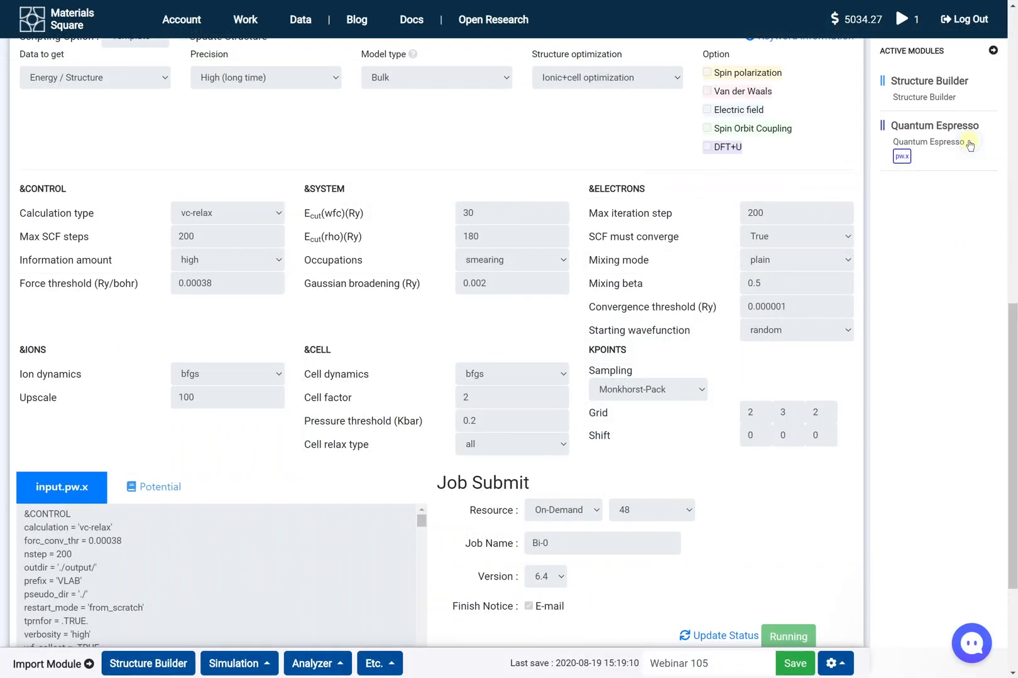
{"action": "left_click", "coordinate": [931, 97]}
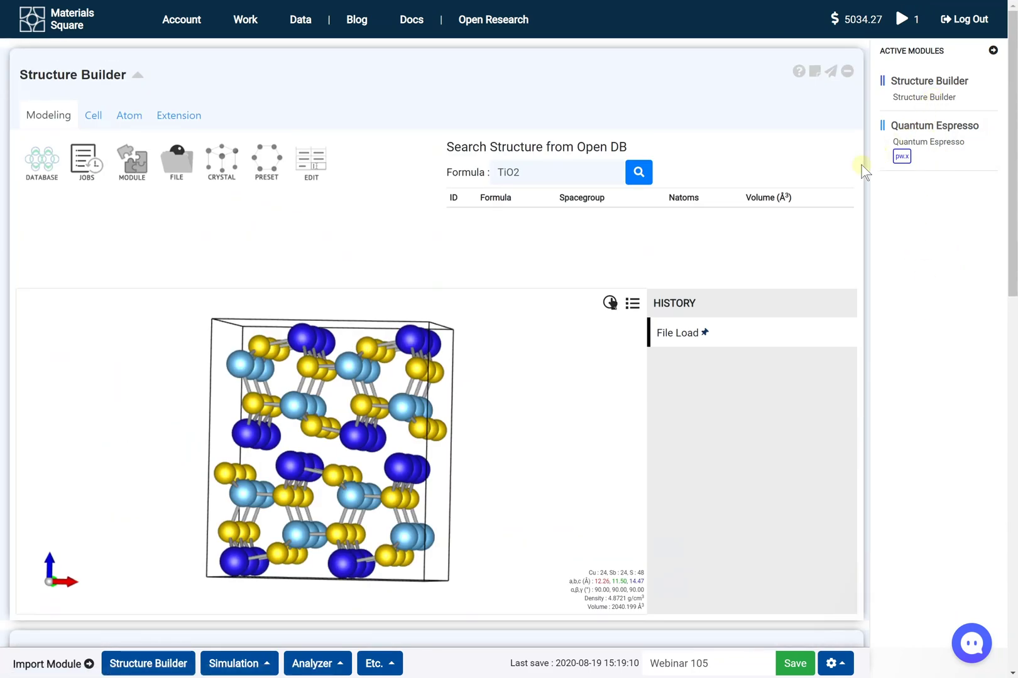
Rename Structure-0 to Bi-0 in the structure list.
{"action": "left_click", "coordinate": [632, 304]}
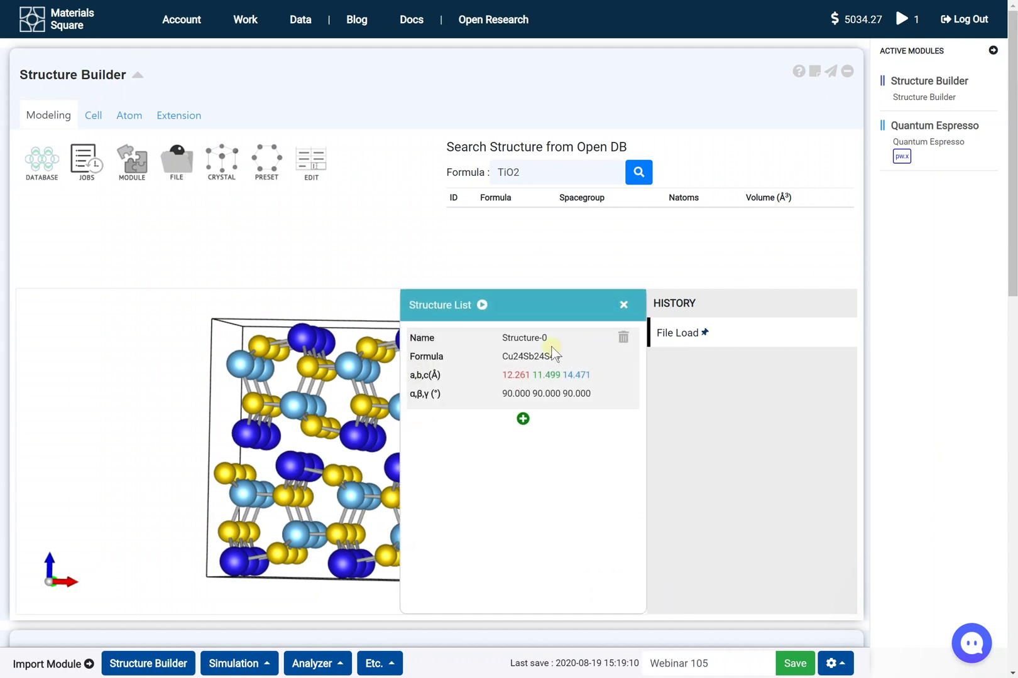
{"action": "double_click", "coordinate": [531, 339]}
{"action": "key", "text": "ctrl+a"}
{"action": "type", "text": "Bi-0"}
{"action": "left_click", "coordinate": [550, 388]}
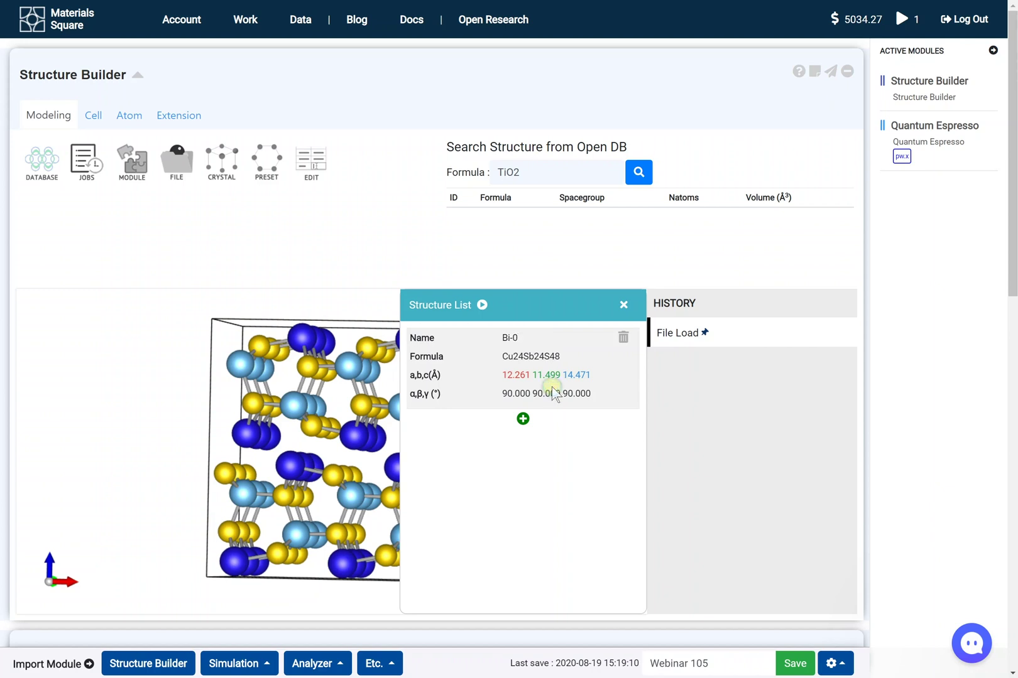
Add a second copy of the structure and name it Bi-6.
{"action": "left_click", "coordinate": [522, 419]}
{"action": "left_click", "coordinate": [522, 419]}
{"action": "key", "text": "ctrl+a"}
{"action": "type", "text": "B"}
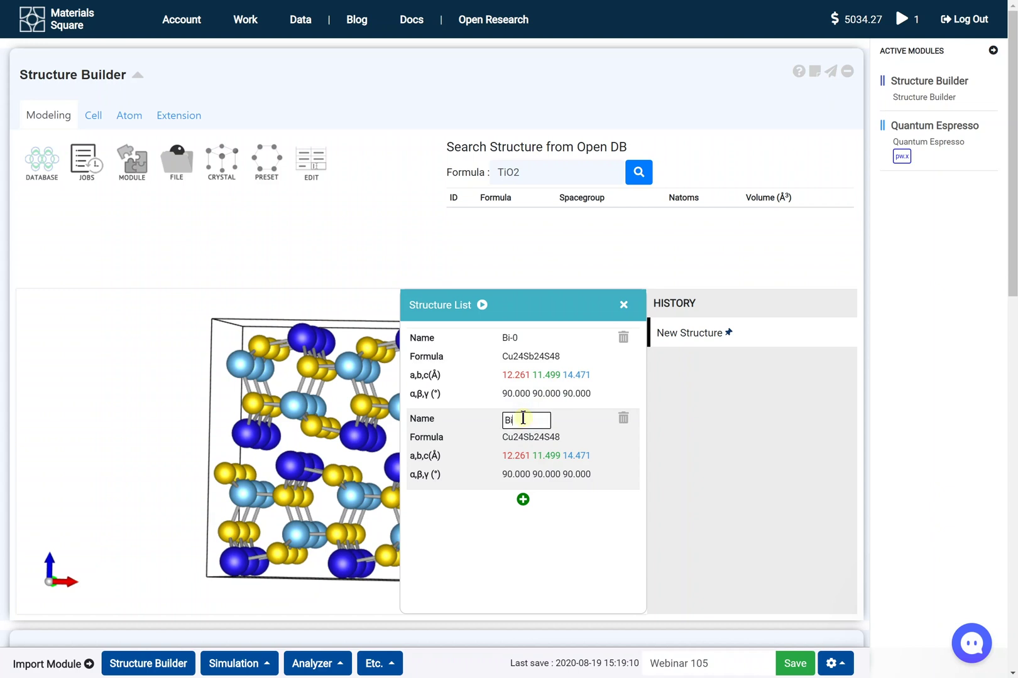
{"action": "type", "text": "i-6"}
{"action": "left_click", "coordinate": [569, 424]}
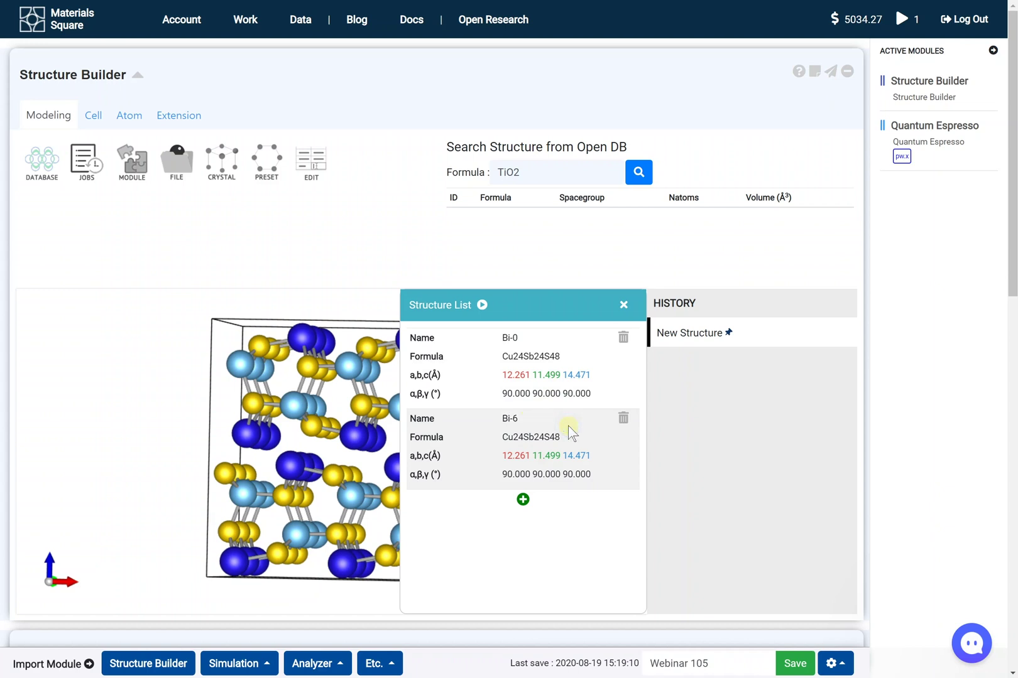
{"action": "left_click", "coordinate": [623, 308]}
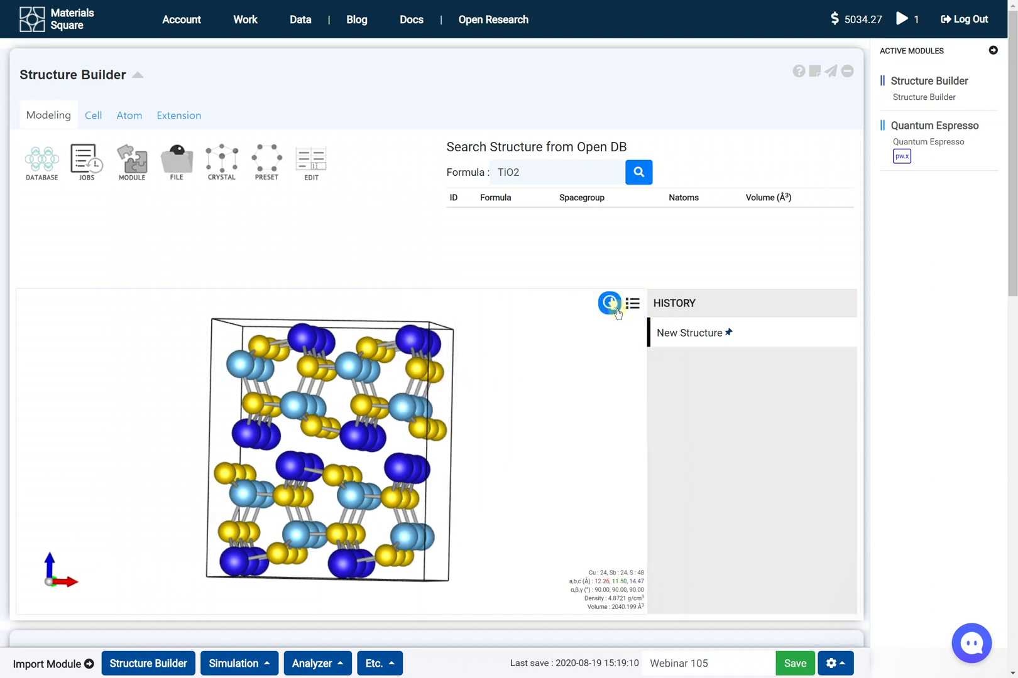
Select all 24 Cu atoms using Element selection mode and show the atom-editing tools.
{"action": "left_click", "coordinate": [610, 304]}
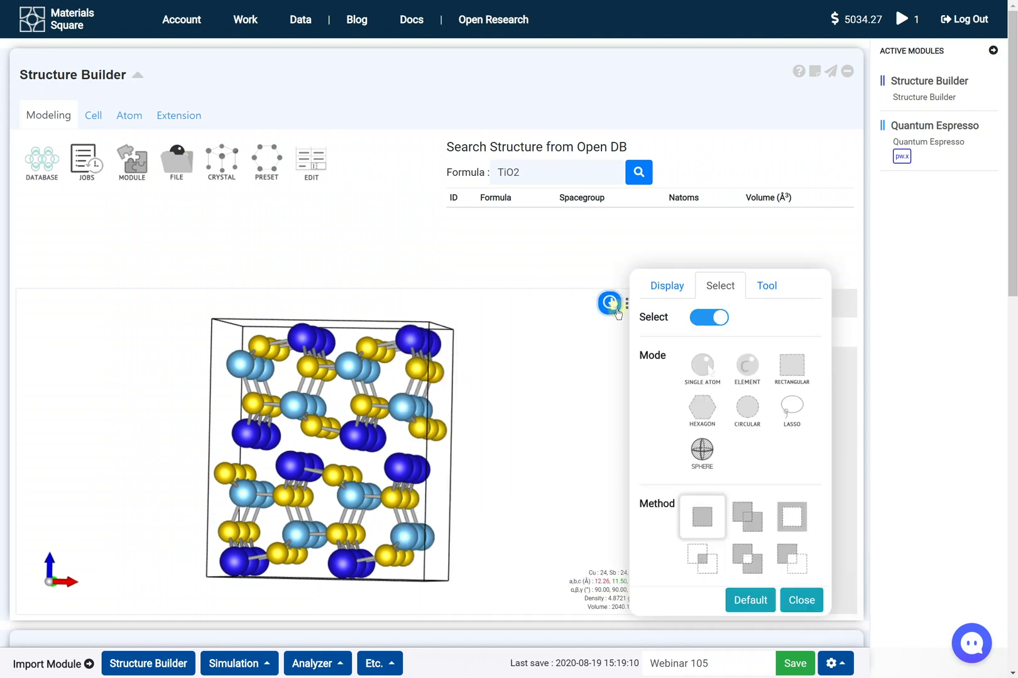
{"action": "left_click", "coordinate": [757, 374]}
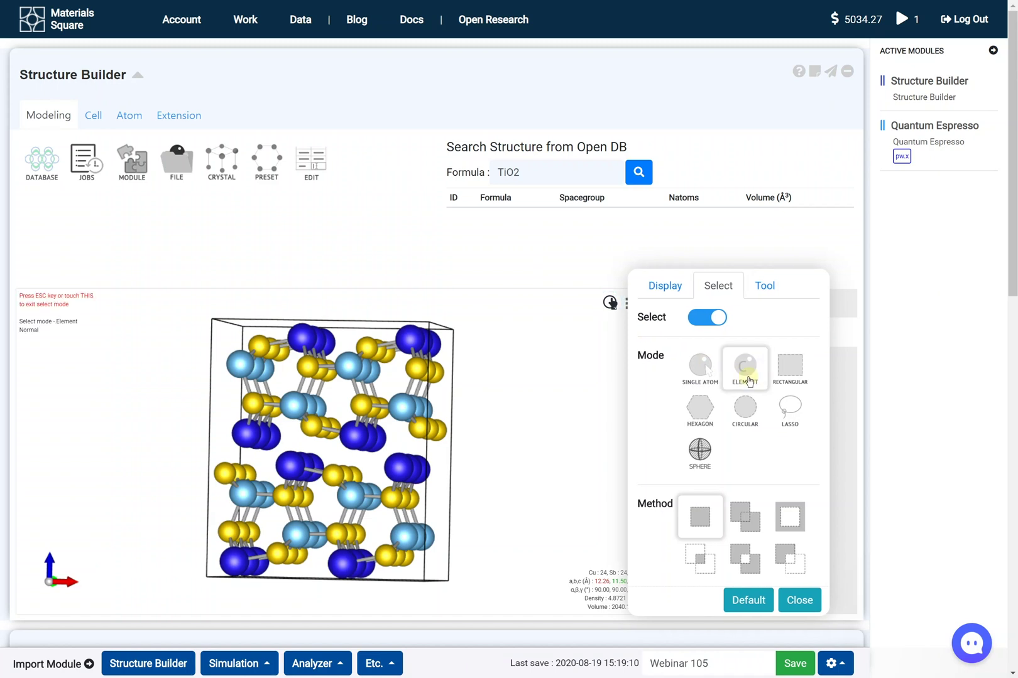
{"action": "left_click", "coordinate": [401, 417]}
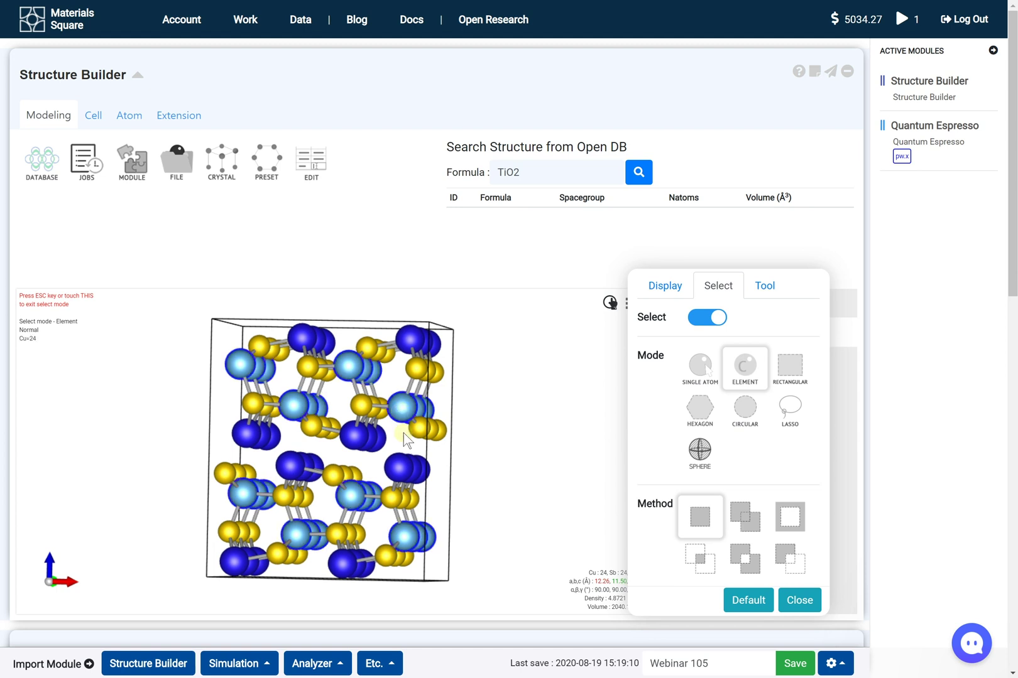
{"action": "left_click", "coordinate": [798, 602]}
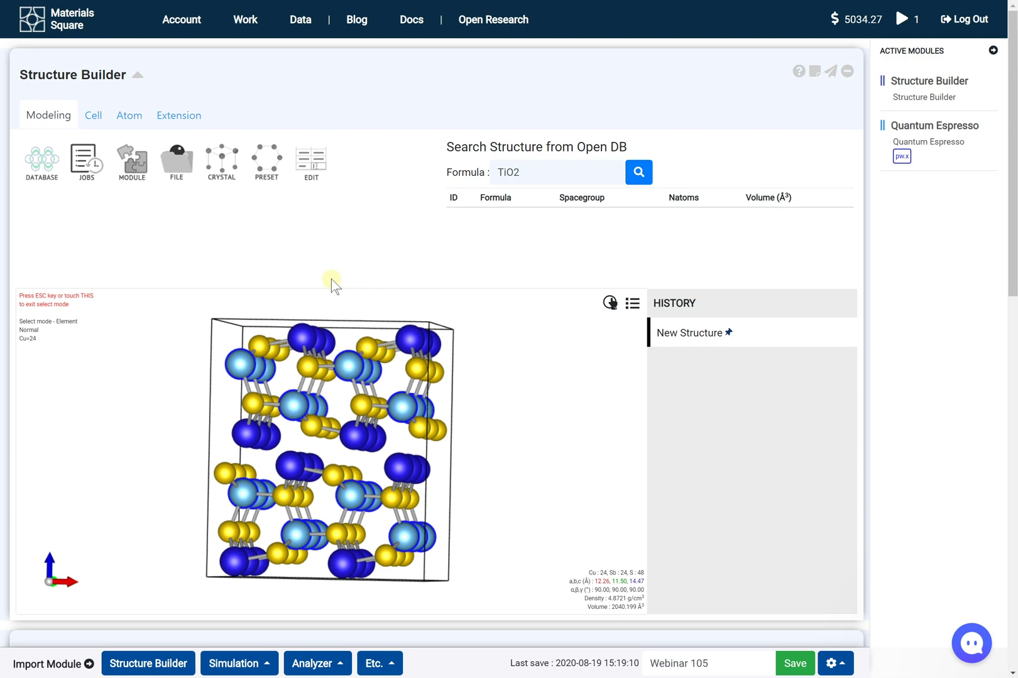
{"action": "left_click", "coordinate": [138, 126]}
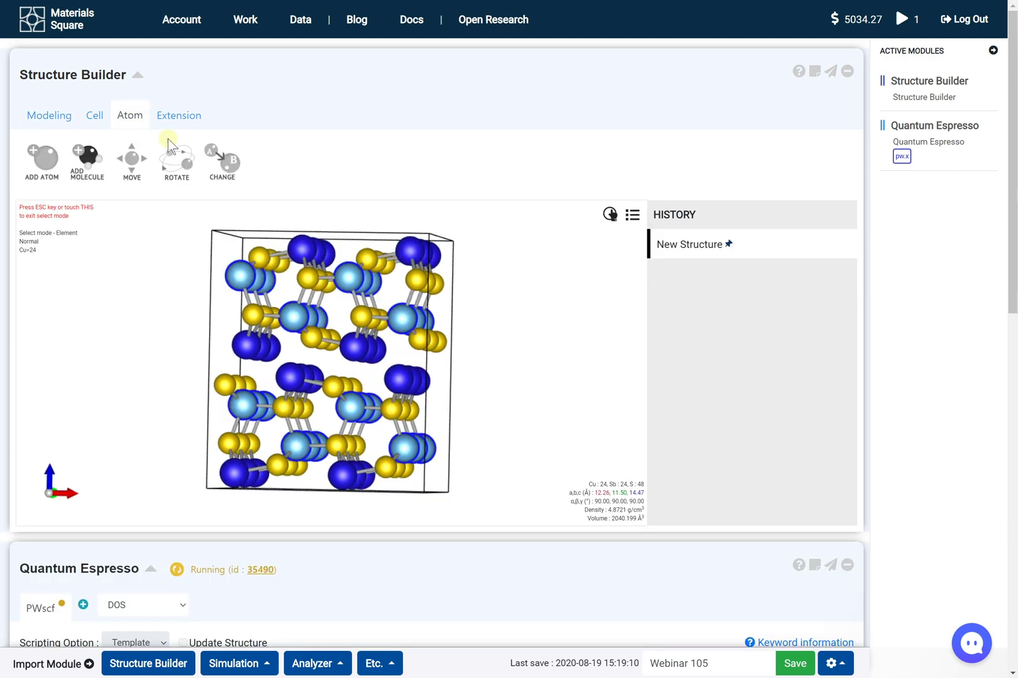
Substitute 25% of the Cu atoms with Bi, leaving Cu 18 and Bi 6.
{"action": "left_click", "coordinate": [214, 161]}
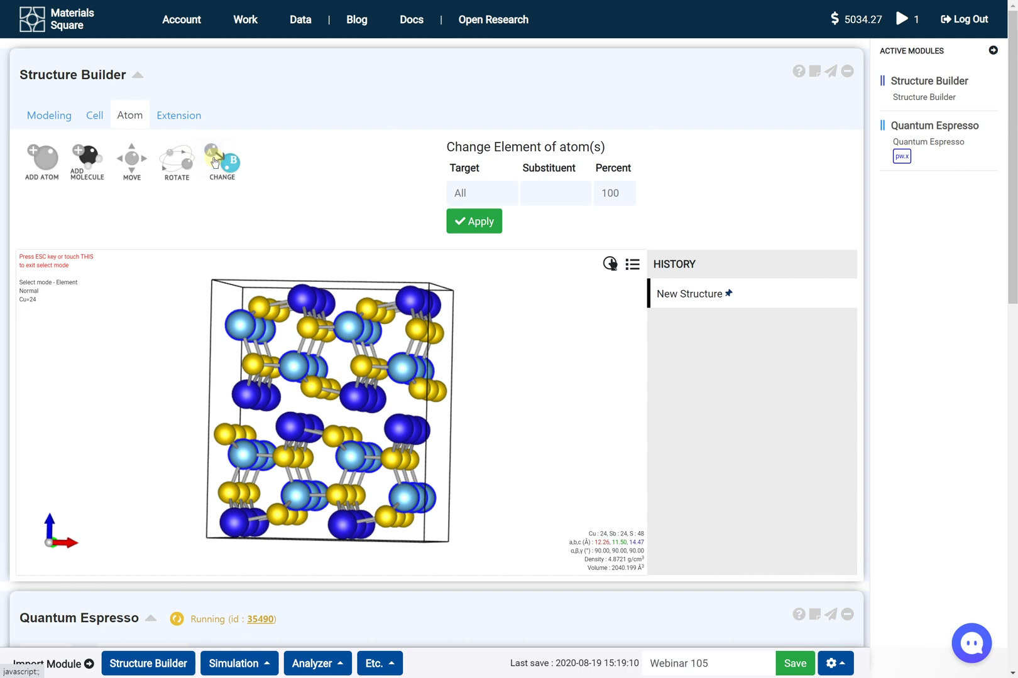
{"action": "left_click", "coordinate": [532, 189]}
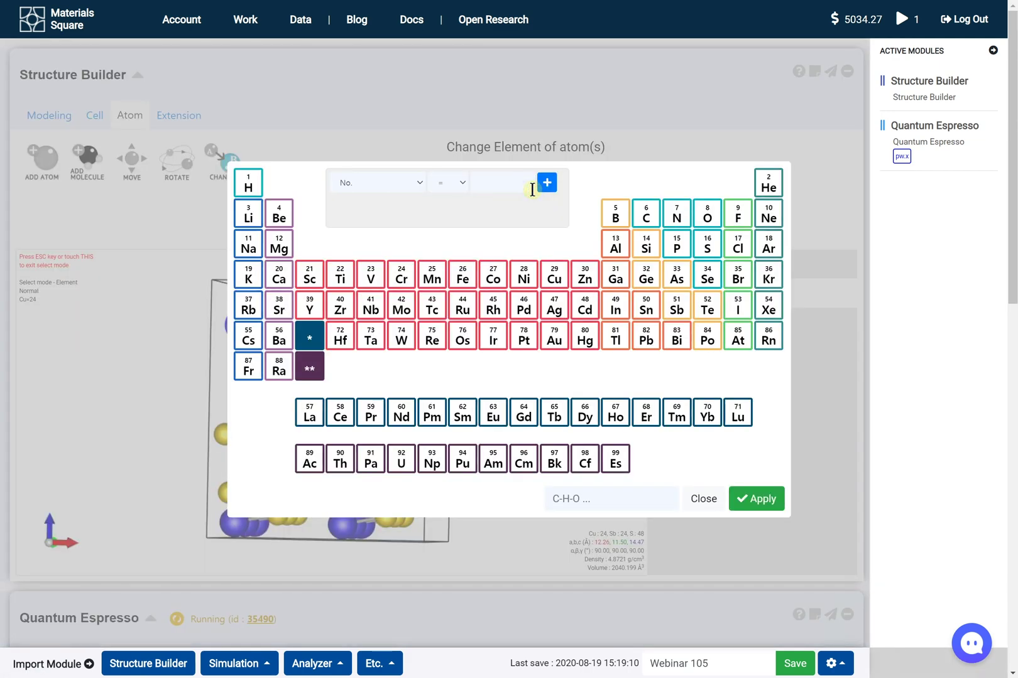
{"action": "left_click", "coordinate": [677, 338]}
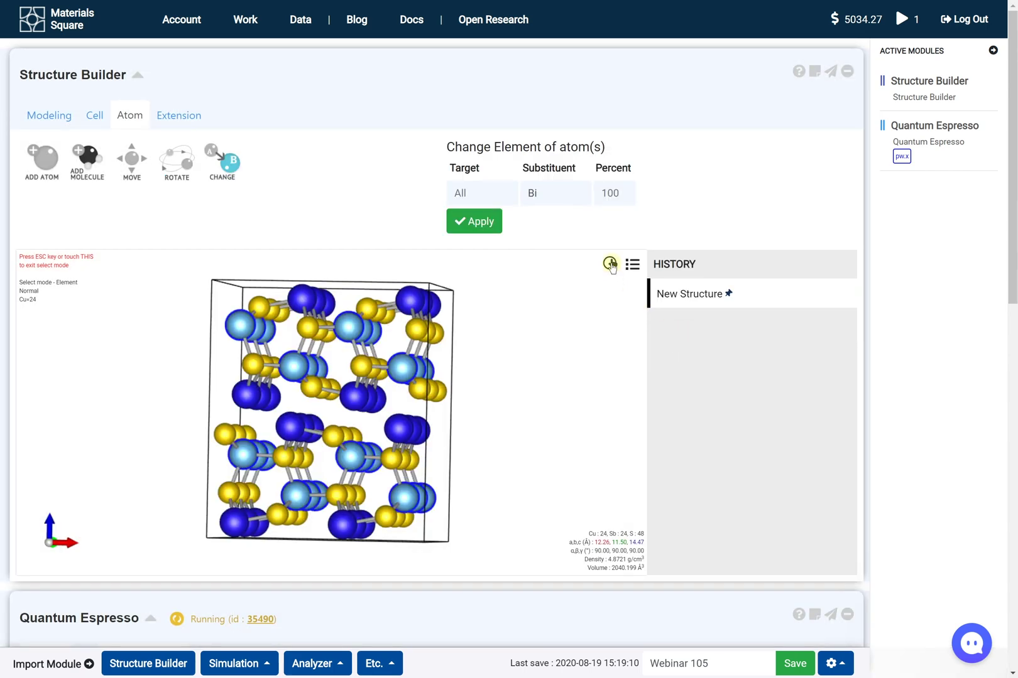
{"action": "left_click", "coordinate": [616, 196]}
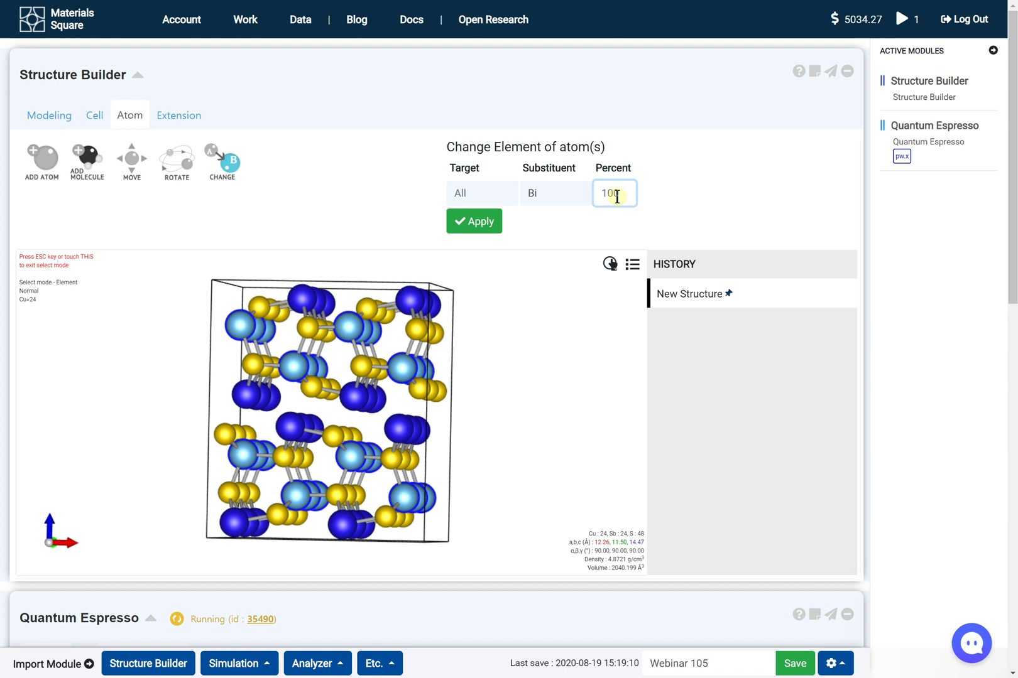
{"action": "type", "text": "25"}
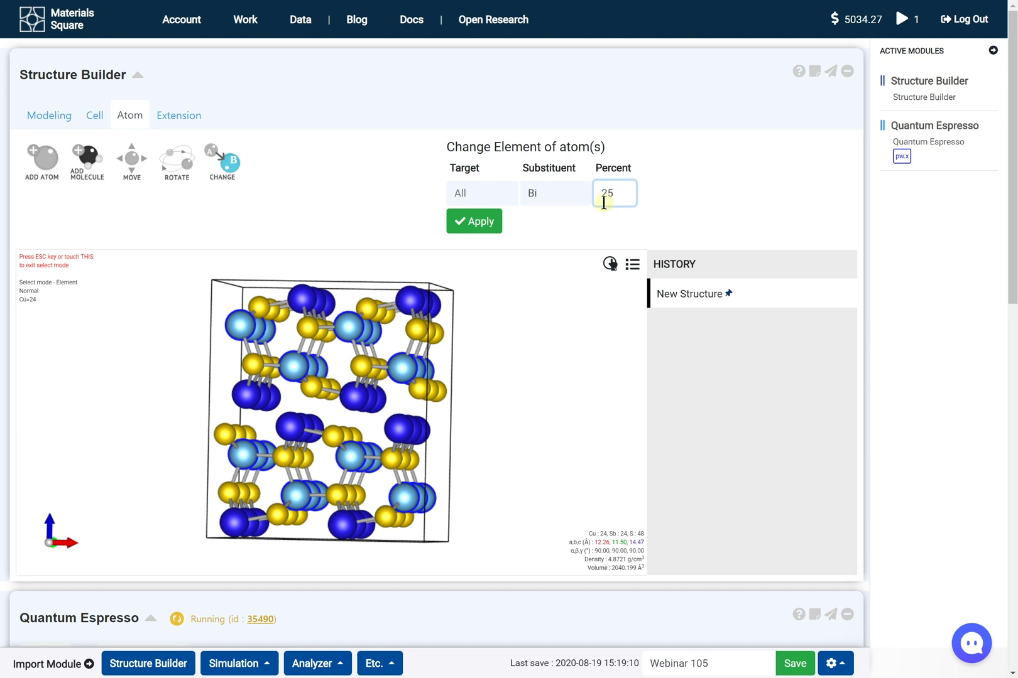
{"action": "left_click", "coordinate": [494, 224]}
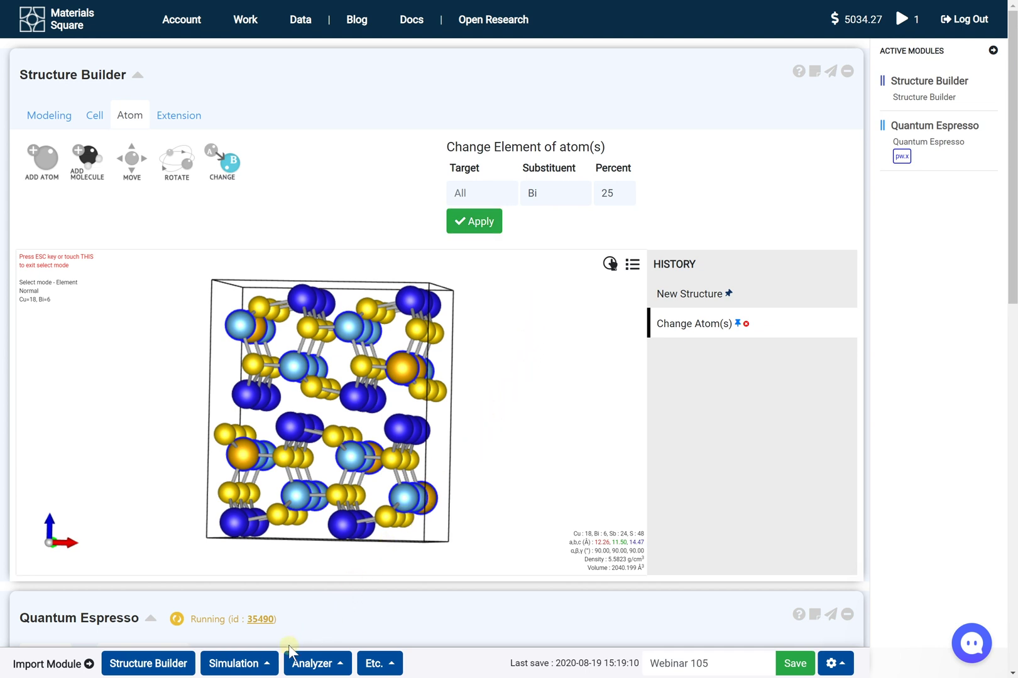
{"action": "left_click", "coordinate": [257, 662]}
Add a second Quantum Espresso DFT General module linked to the structure, computing Energy / Structure.
{"action": "left_click", "coordinate": [236, 490]}
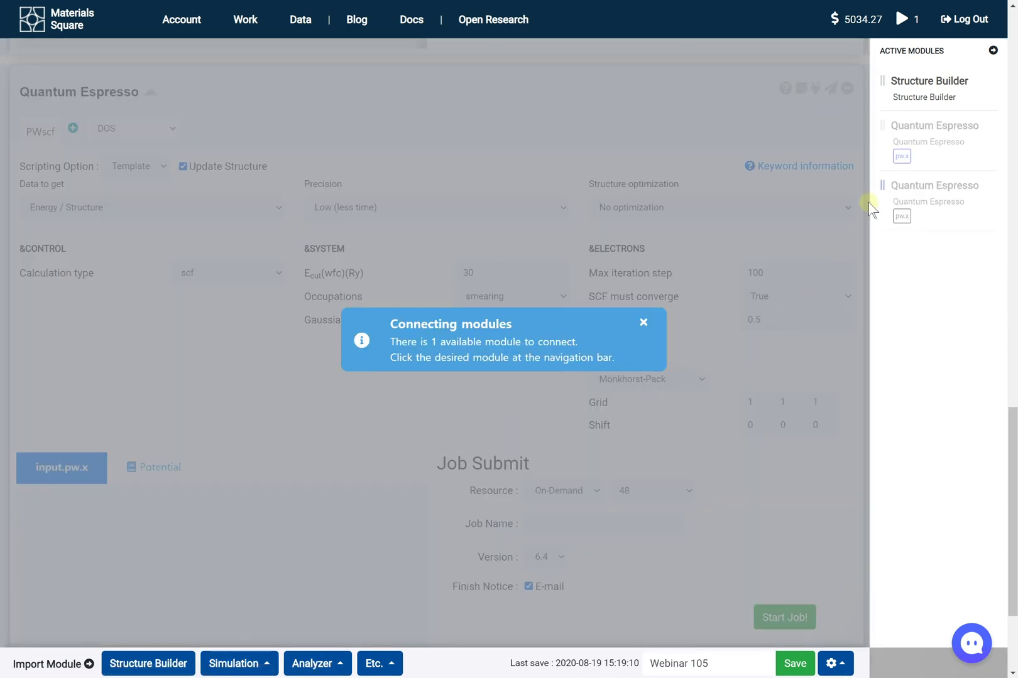
{"action": "left_click", "coordinate": [916, 74]}
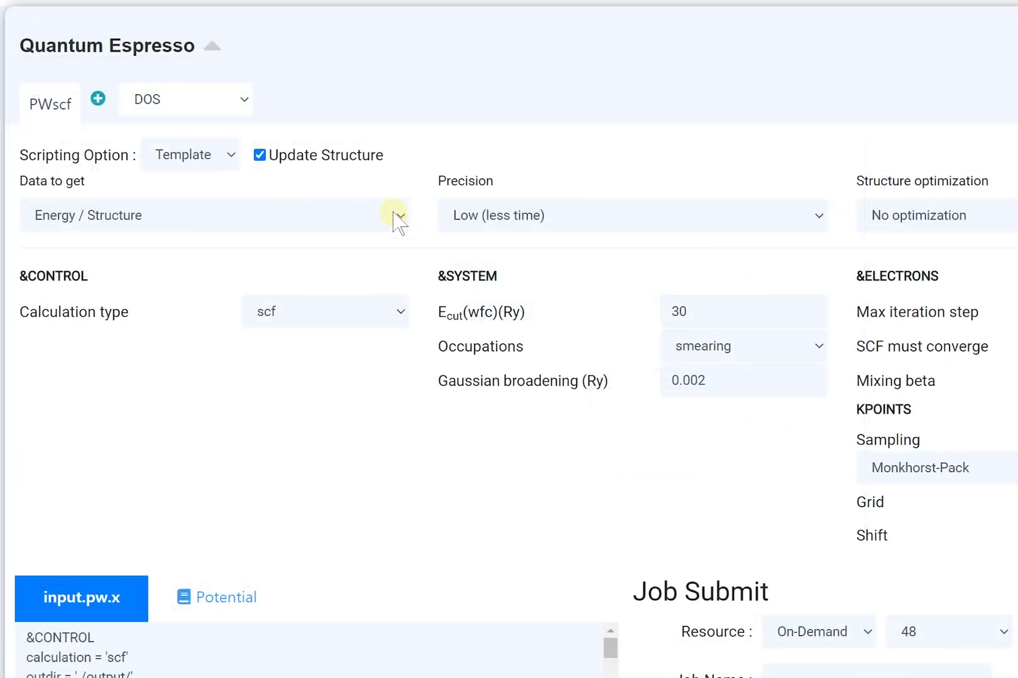
{"action": "left_click", "coordinate": [399, 217]}
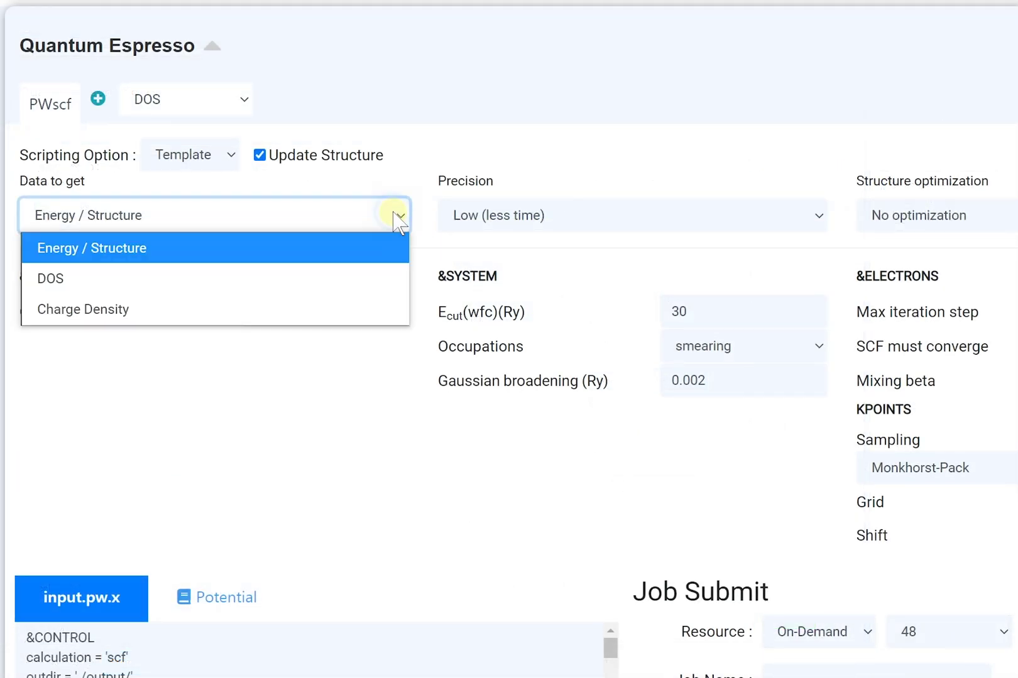
{"action": "left_click", "coordinate": [384, 259]}
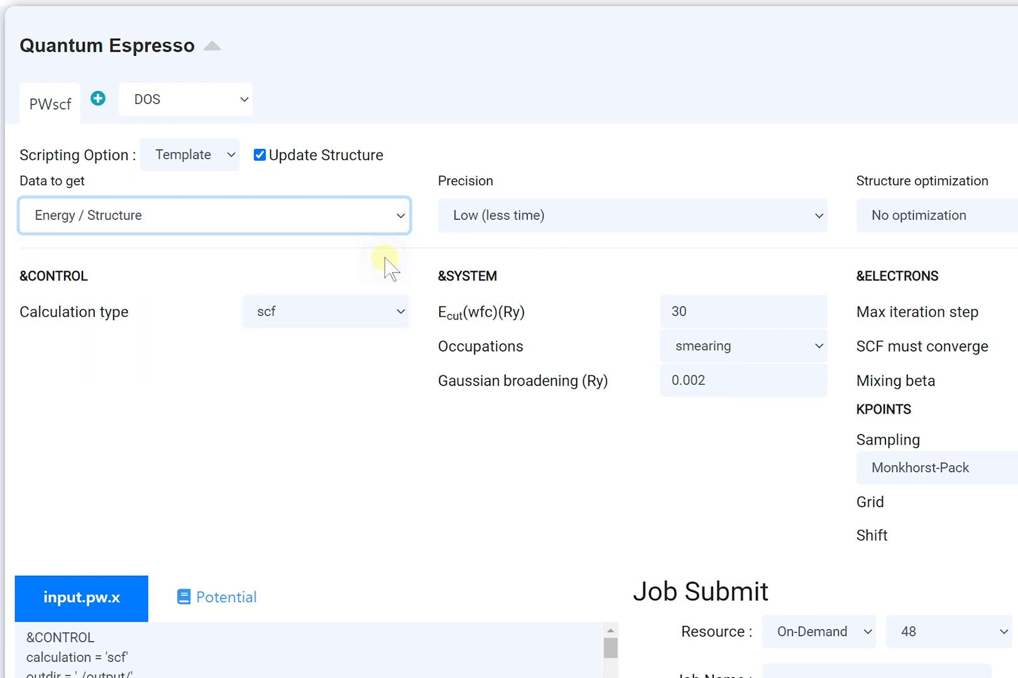
Set the second module to High precision, Bulk model and Ionic+cell (vc-relax) optimization.
{"action": "left_click", "coordinate": [530, 222]}
{"action": "left_click", "coordinate": [562, 282]}
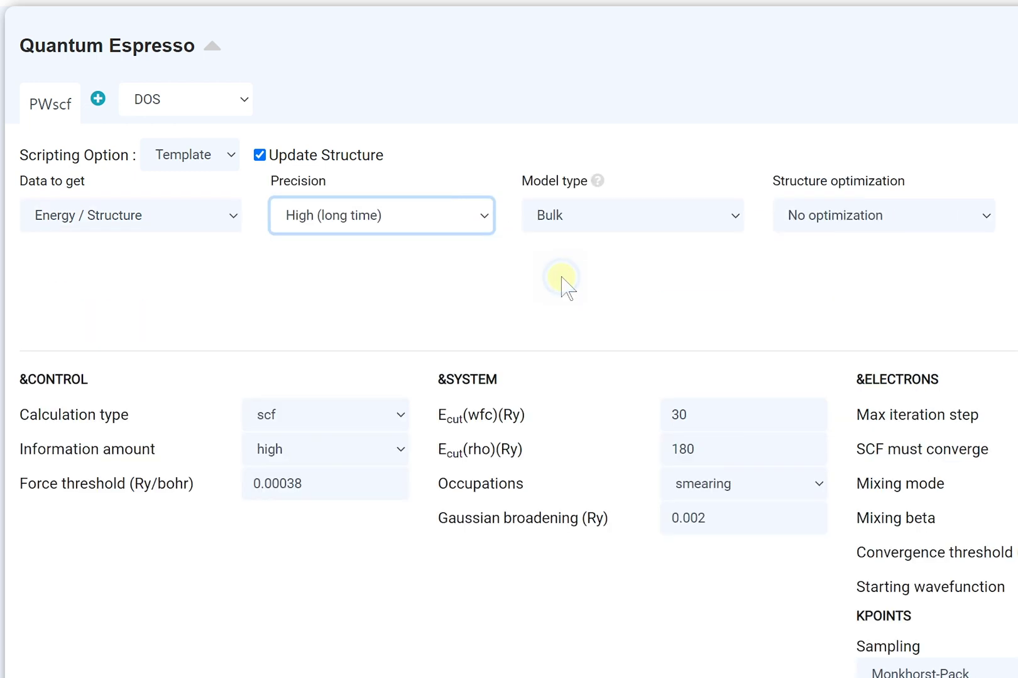
{"action": "left_click", "coordinate": [633, 220]}
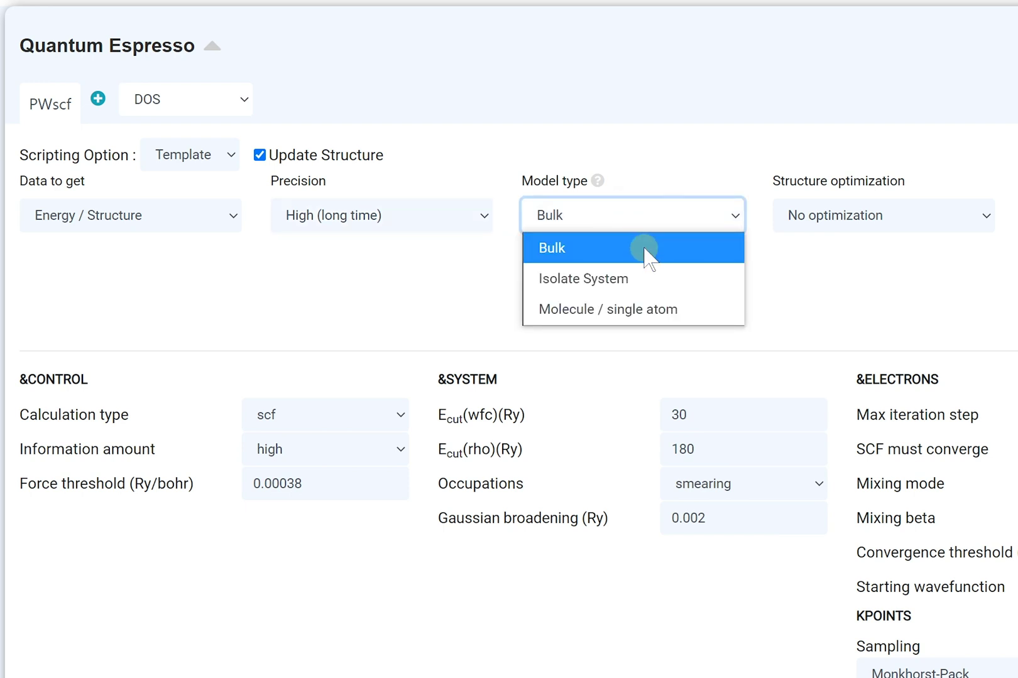
{"action": "left_click", "coordinate": [646, 248]}
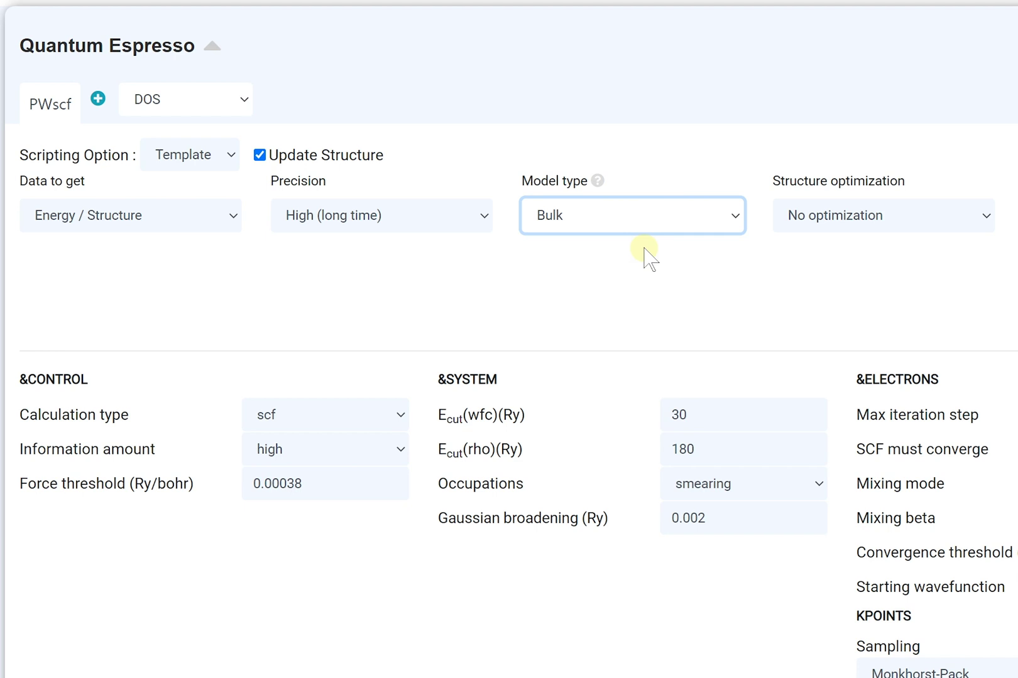
{"action": "left_click", "coordinate": [929, 212]}
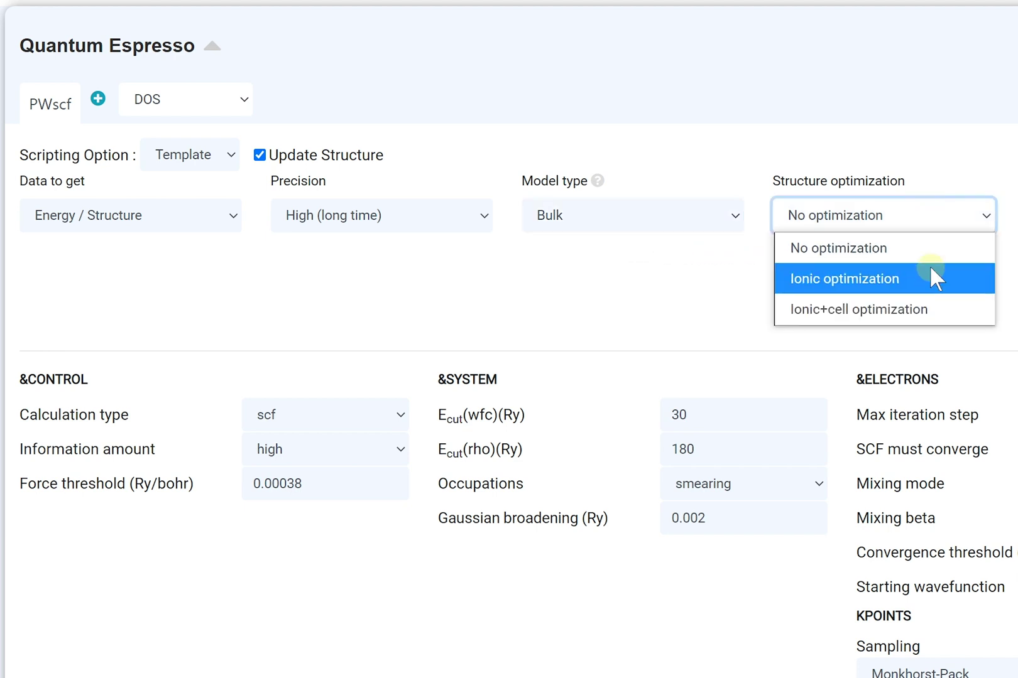
{"action": "left_click", "coordinate": [926, 306]}
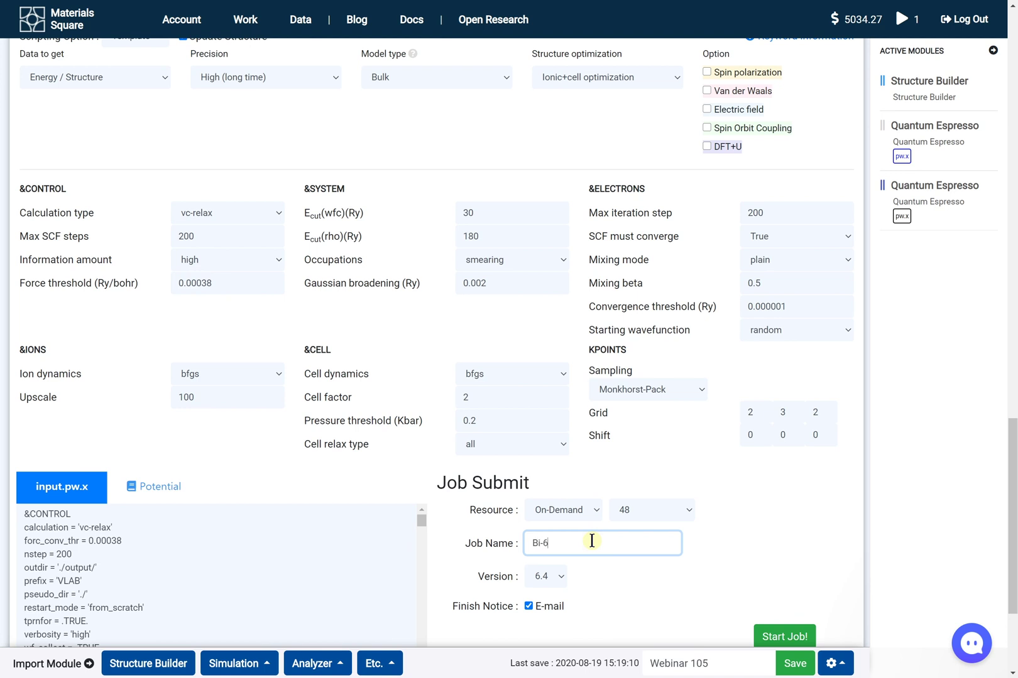
Submit the Bi-6 relaxation job and check it is running alongside Bi-0.
{"action": "left_click", "coordinate": [777, 636]}
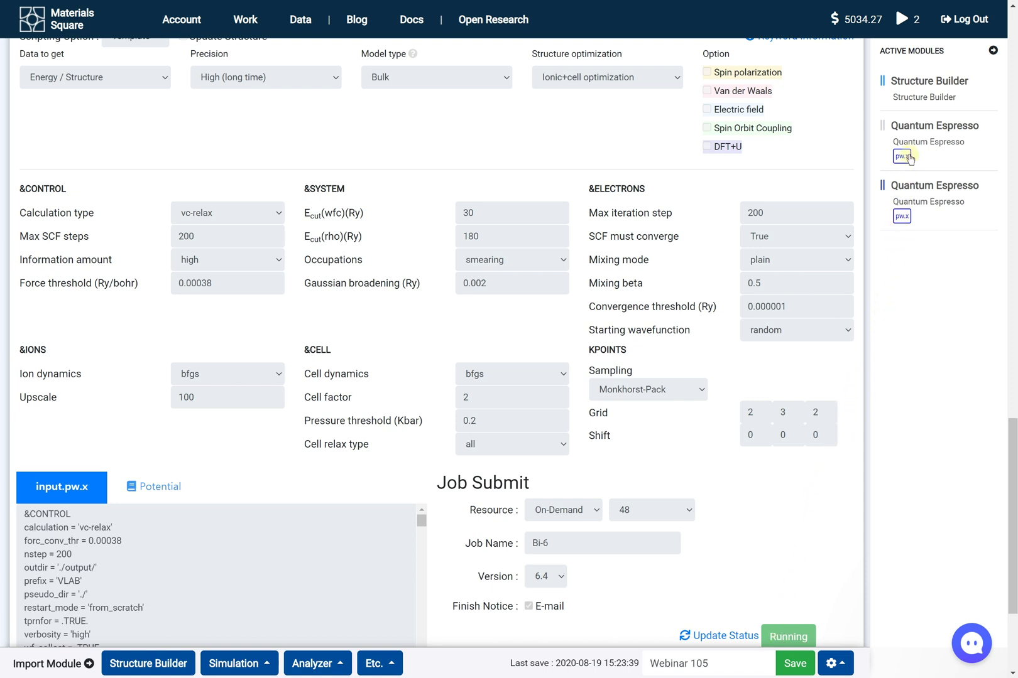
{"action": "left_click", "coordinate": [905, 20]}
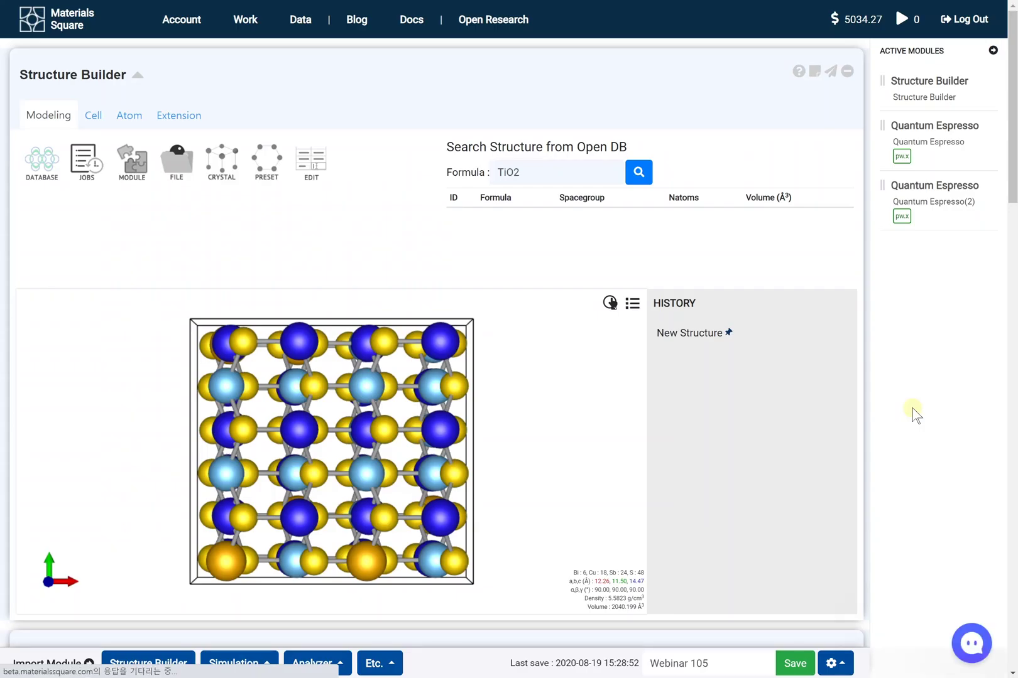
Check that Quantum Espresso (Bi-0) and Quantum Espresso(2) (Bi-6) both show successfully finished.
{"action": "left_click", "coordinate": [935, 136]}
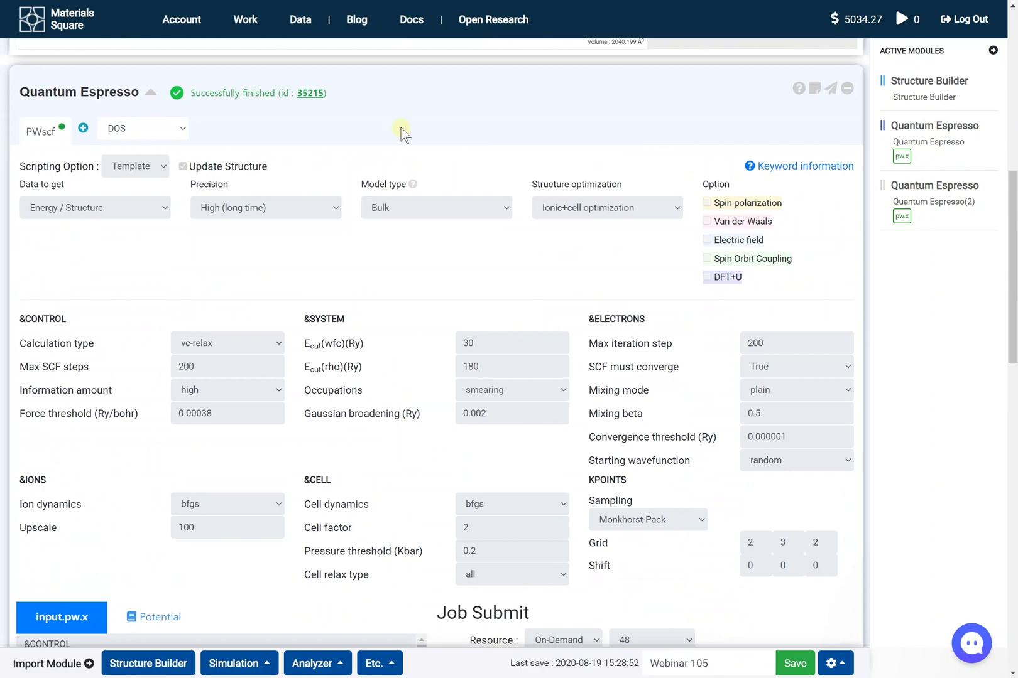
{"action": "left_click", "coordinate": [889, 197]}
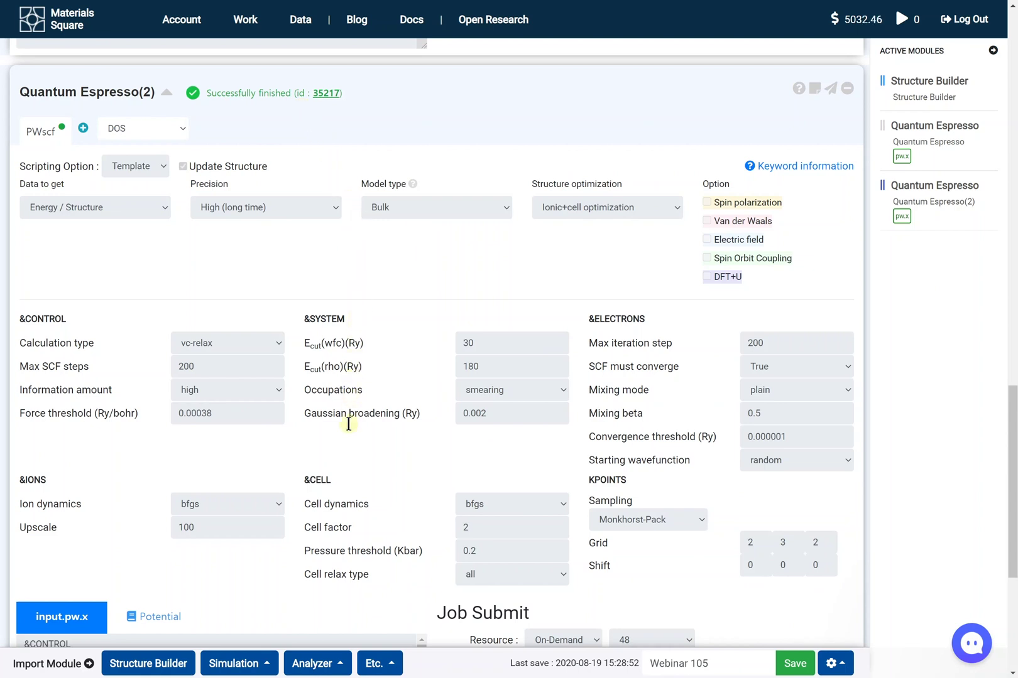
Add an Energy analyzer connected to the Bi-0 Quantum Espresso run and Quantum Espresso(2).
{"action": "left_click", "coordinate": [307, 666]}
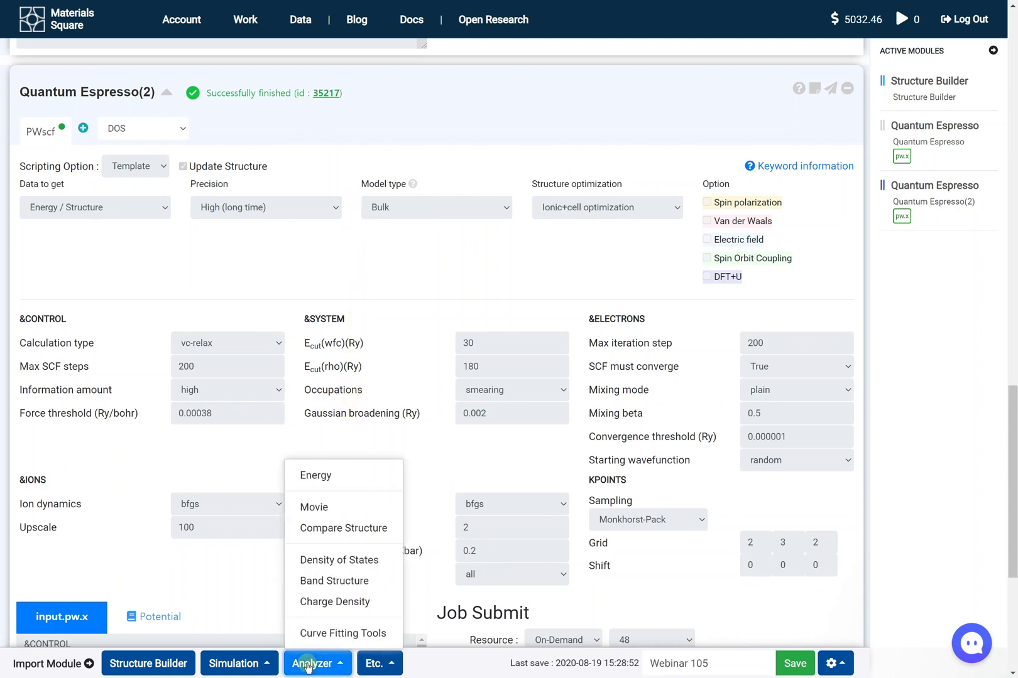
{"action": "left_click", "coordinate": [357, 478]}
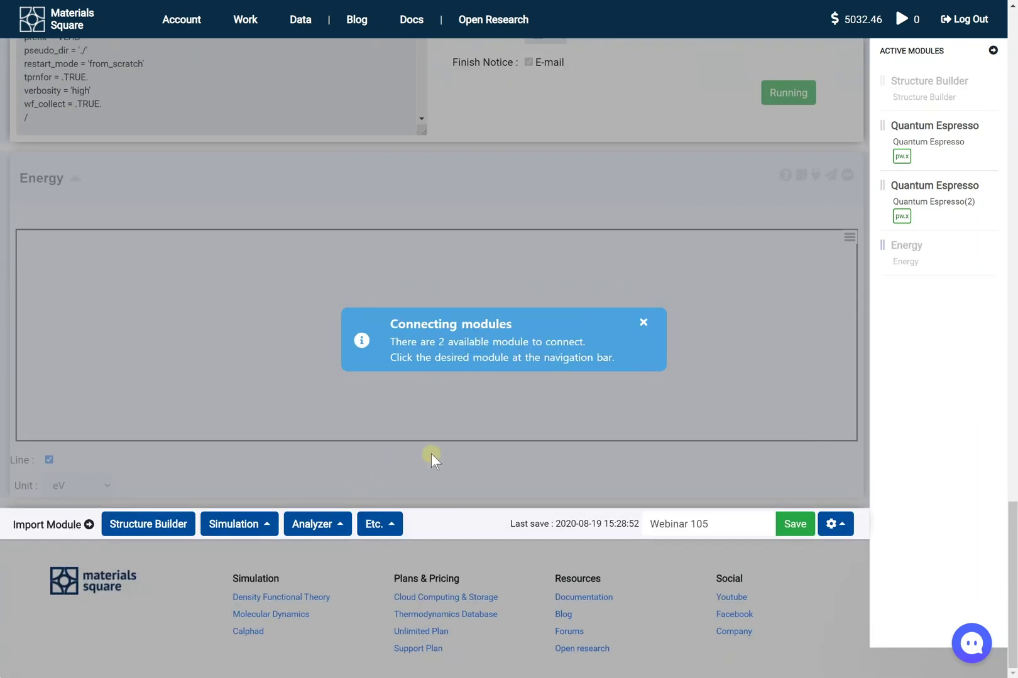
{"action": "left_click", "coordinate": [919, 183]}
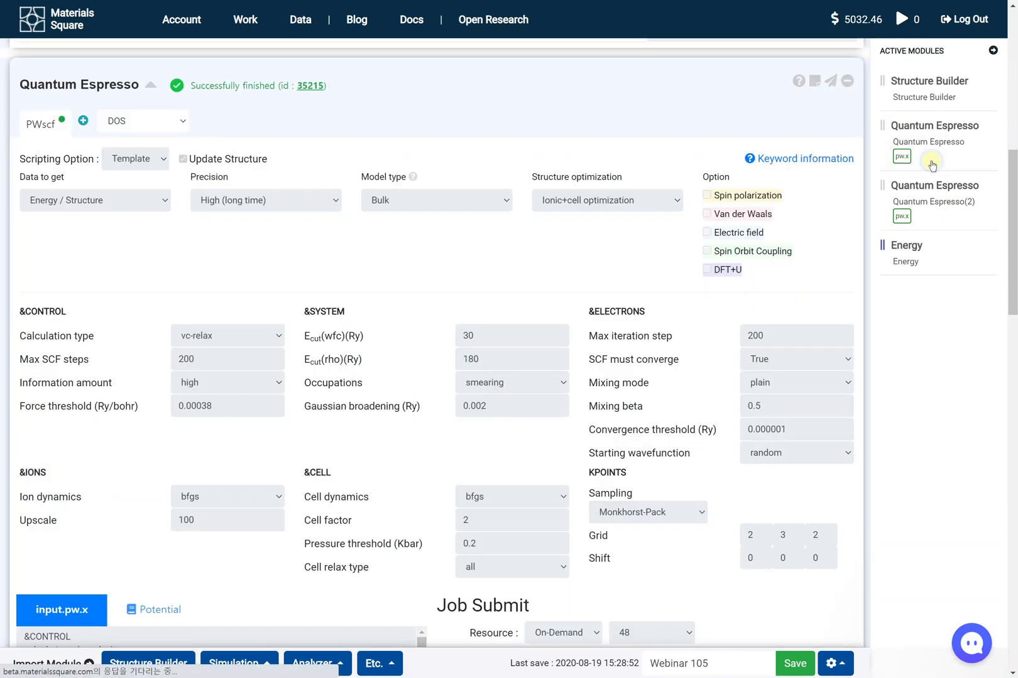
{"action": "left_click", "coordinate": [932, 164]}
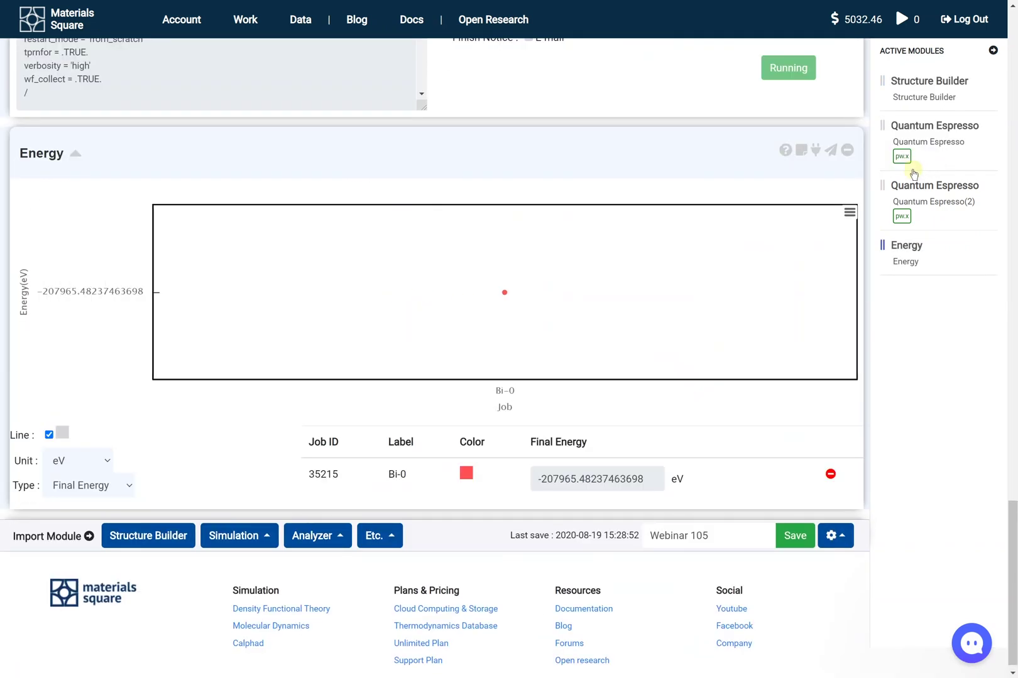
{"action": "left_click", "coordinate": [815, 154]}
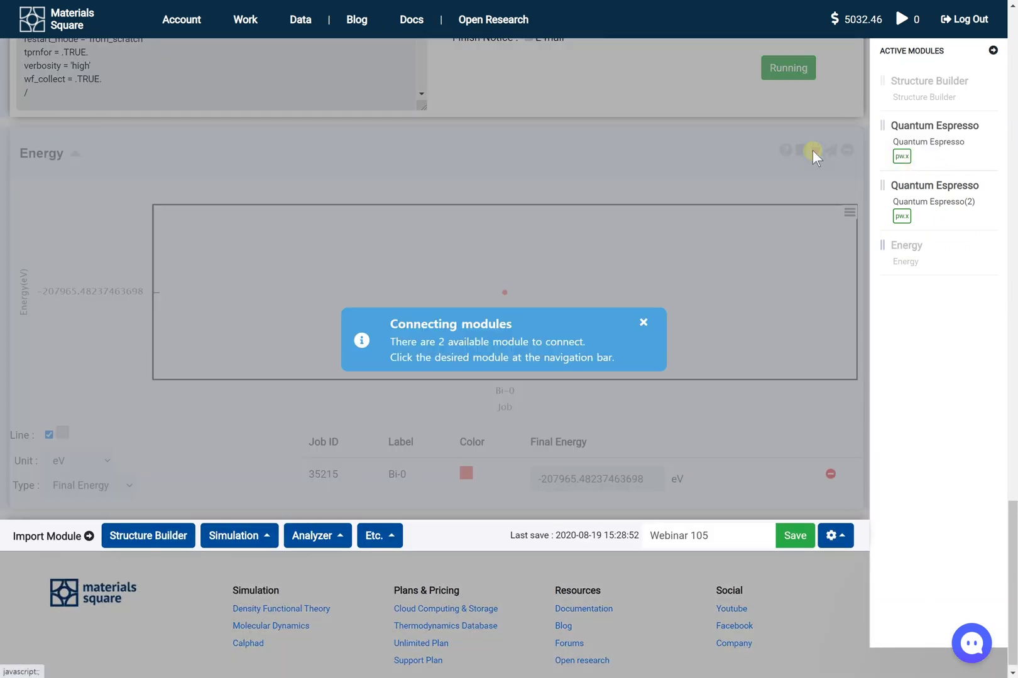
{"action": "left_click", "coordinate": [913, 205]}
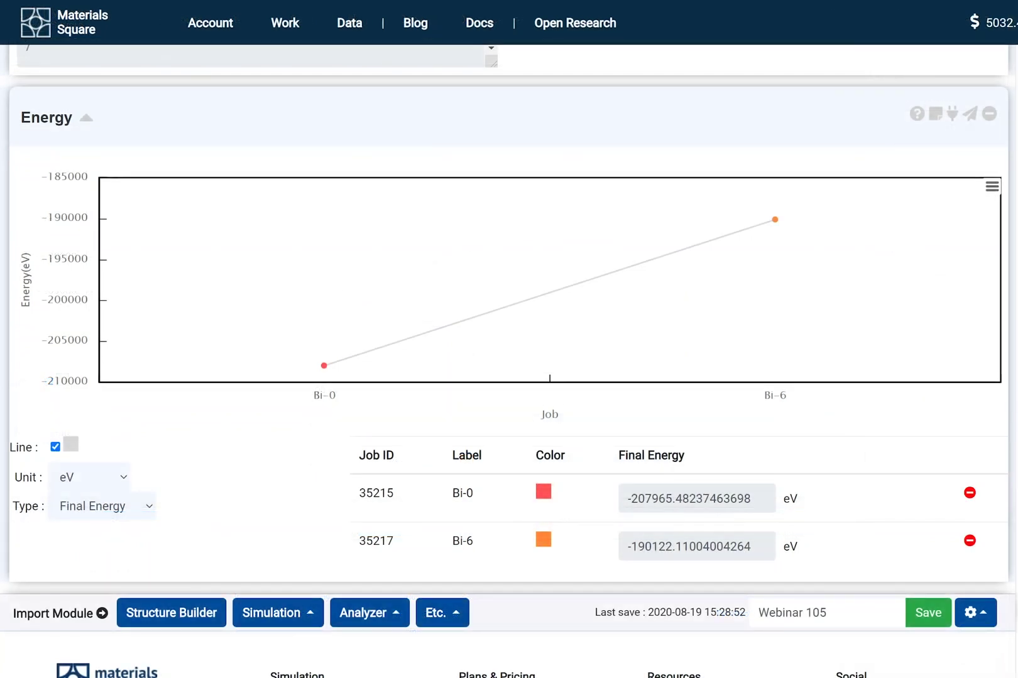
Plot each scf step's energy, zoom on the orange Bi-6 curve, then delete the Energy module.
{"action": "left_click", "coordinate": [150, 508]}
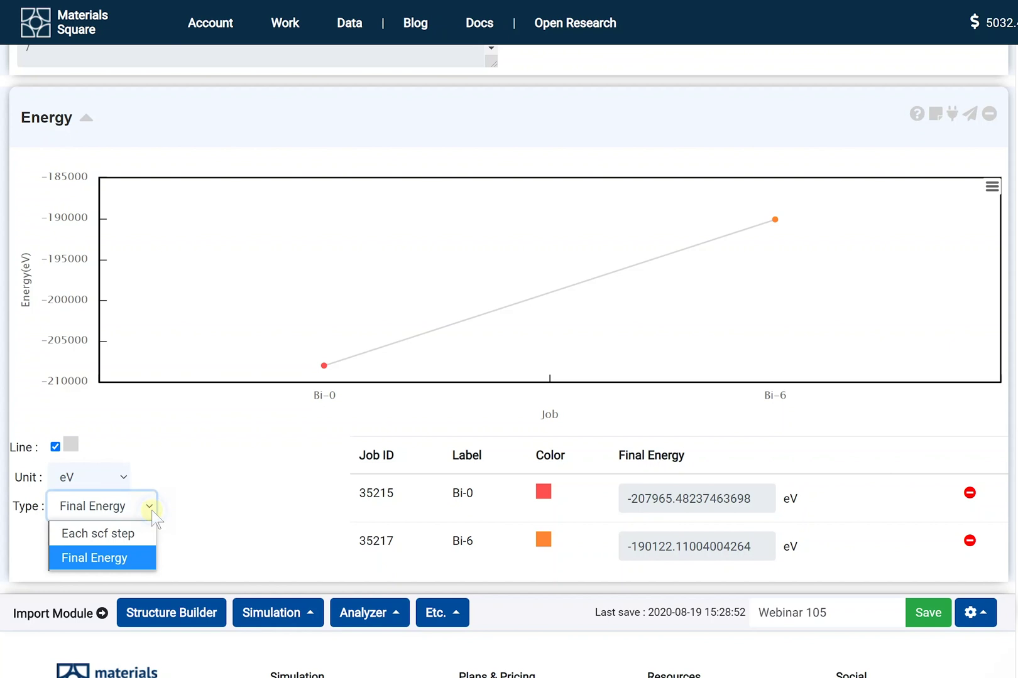
{"action": "left_click", "coordinate": [147, 533]}
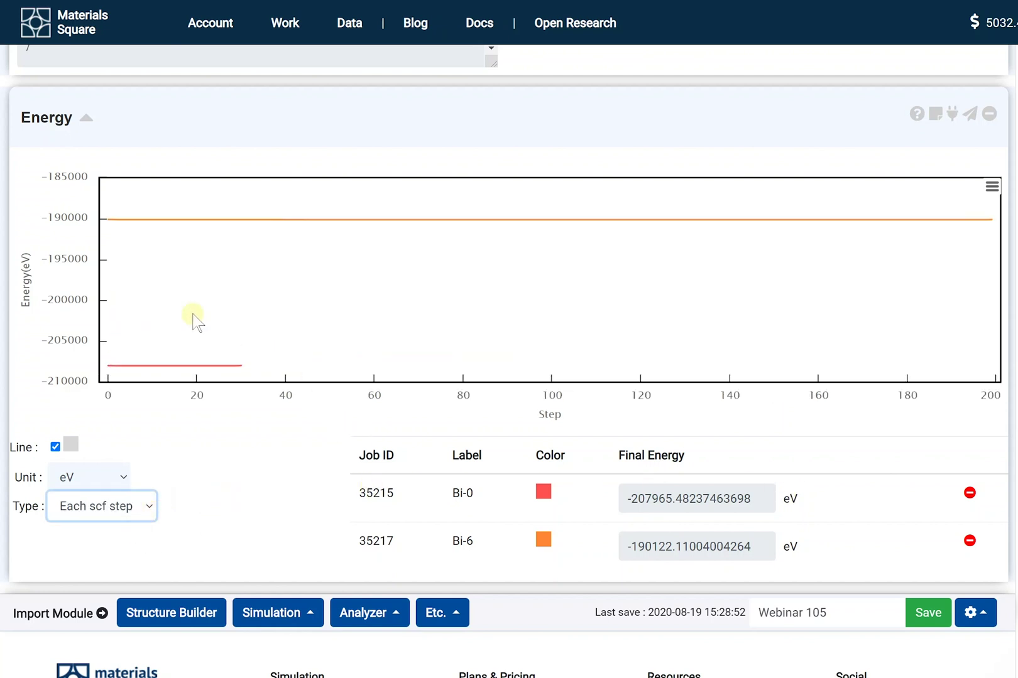
{"action": "left_click_drag", "start_coordinate": [113, 221], "coordinate": [988, 220]}
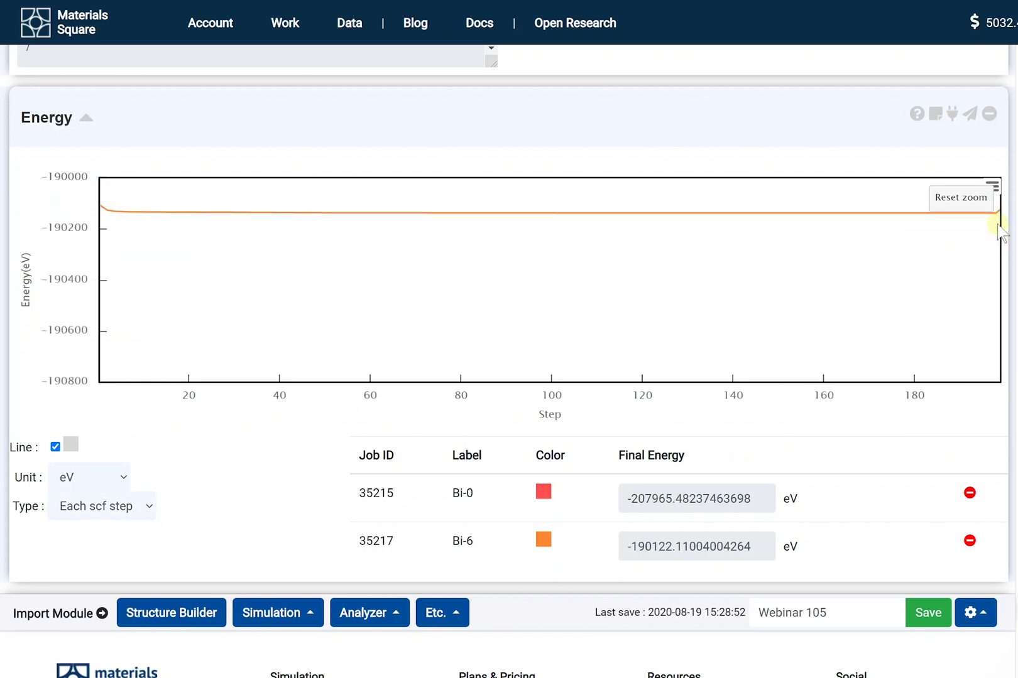
{"action": "left_click_drag", "start_coordinate": [107, 214], "coordinate": [1006, 217]}
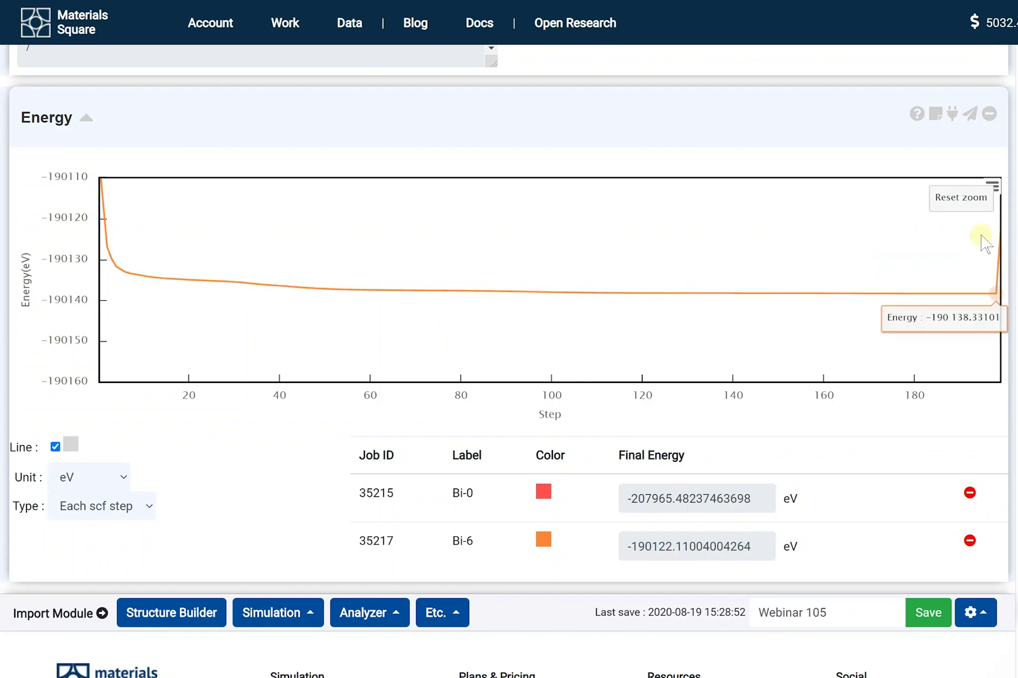
{"action": "left_click", "coordinate": [989, 114]}
{"action": "left_click", "coordinate": [756, 430]}
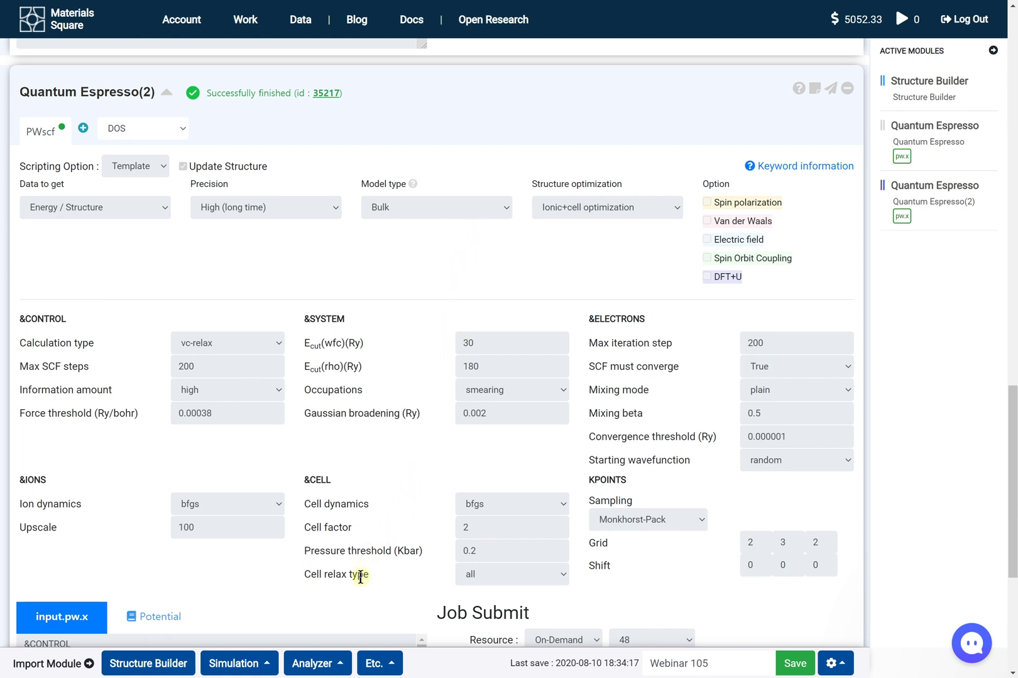
Submit a DFT General restart job named Bi-6-restart based on the Quantum Espresso(2) run.
{"action": "left_click", "coordinate": [239, 664]}
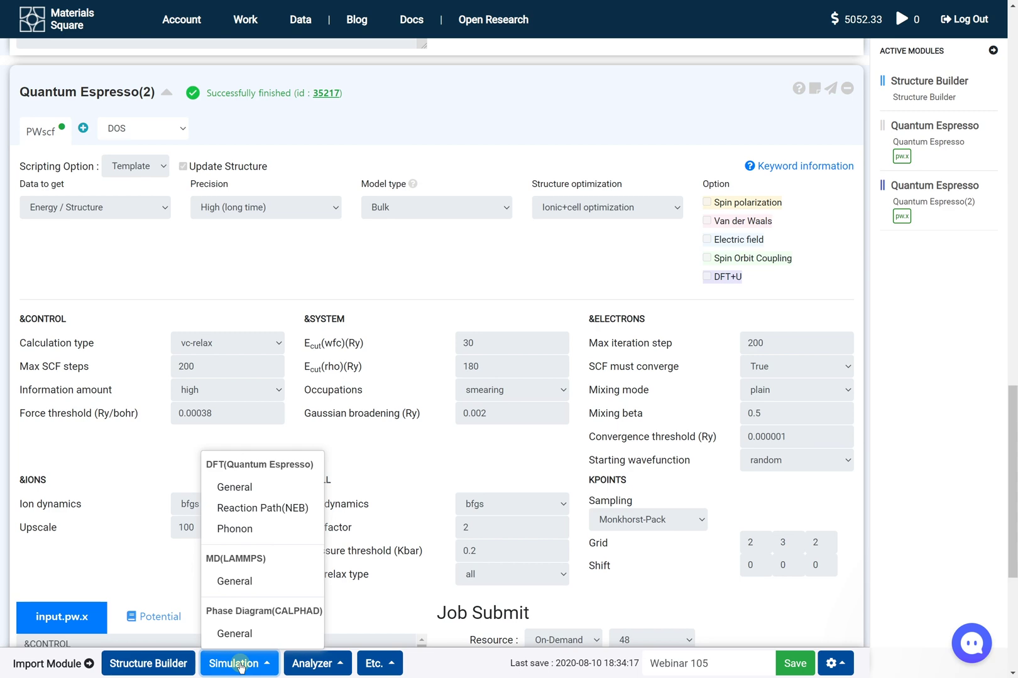
{"action": "left_click", "coordinate": [252, 489]}
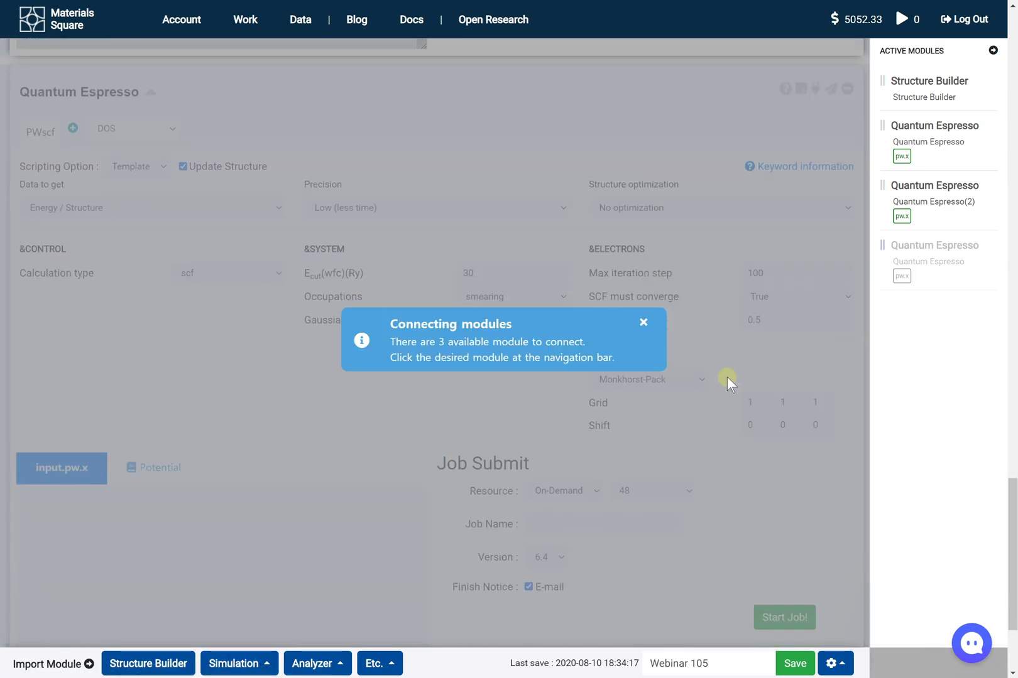
{"action": "left_click", "coordinate": [930, 228]}
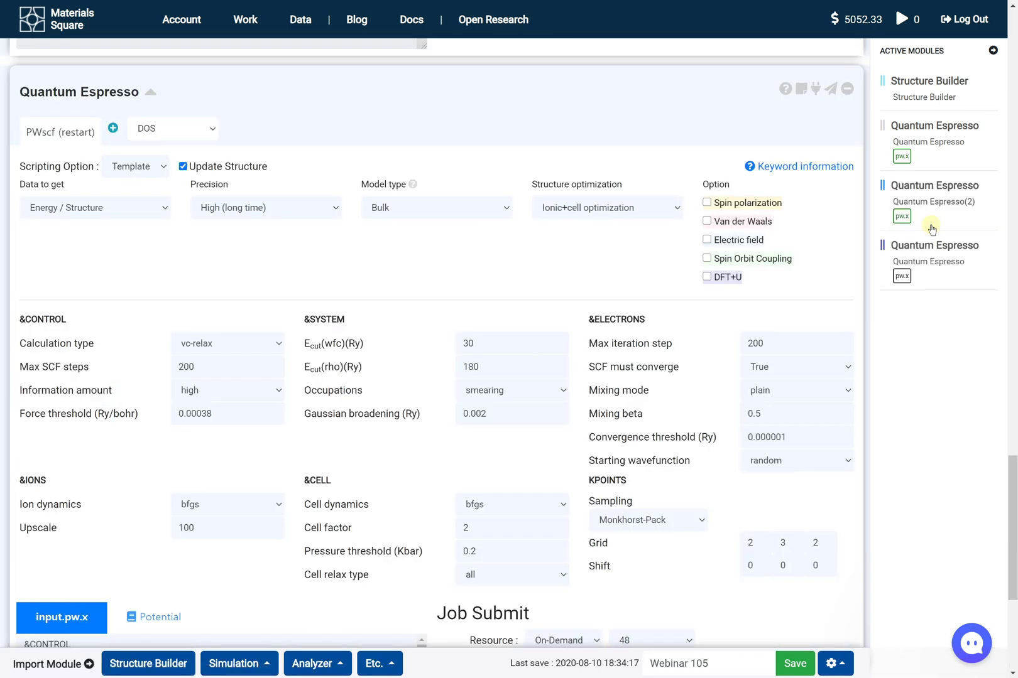
{"action": "scroll", "coordinate": [663, 342], "scroll_direction": "down", "scroll_amount": 3}
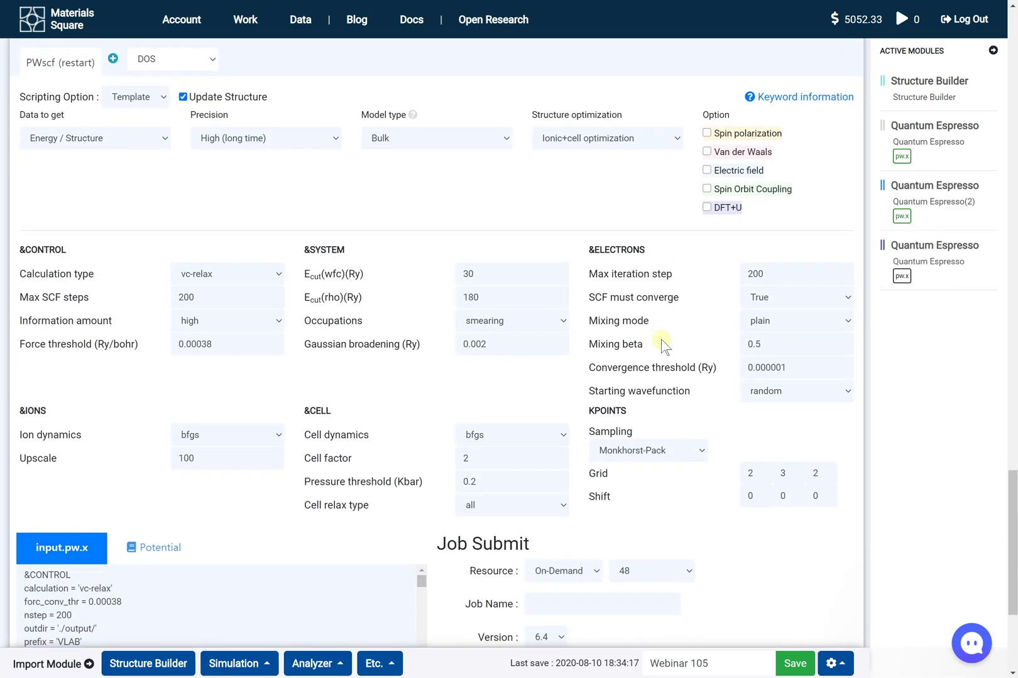
{"action": "left_click", "coordinate": [627, 486]}
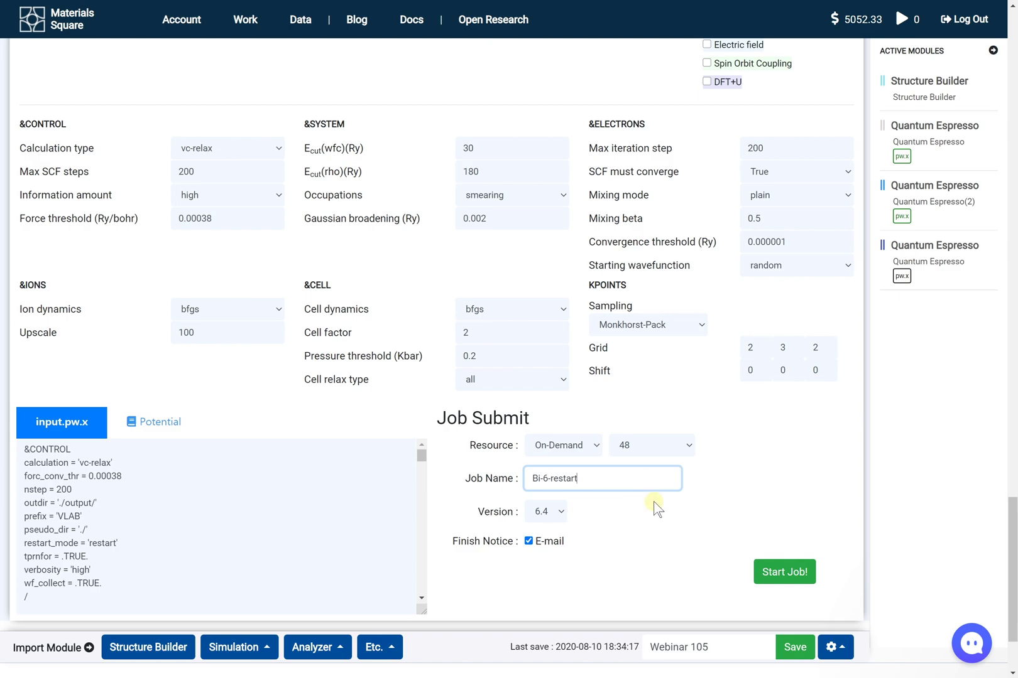
{"action": "left_click", "coordinate": [780, 574]}
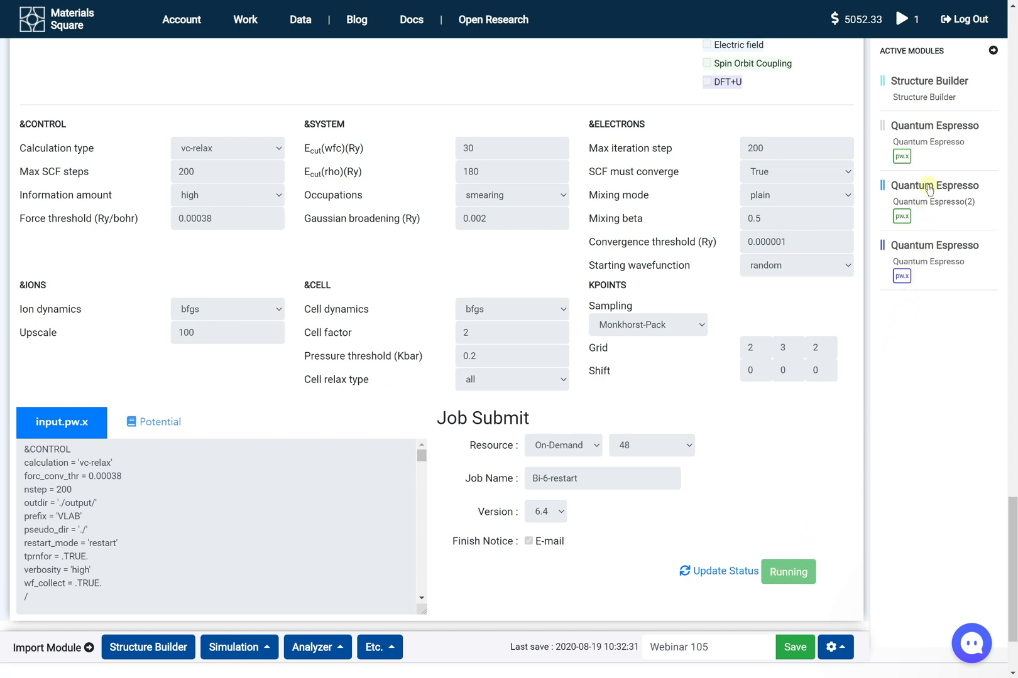
Check the job list, then open the third Quantum Espresso module holding job 35487.
{"action": "left_click", "coordinate": [912, 16]}
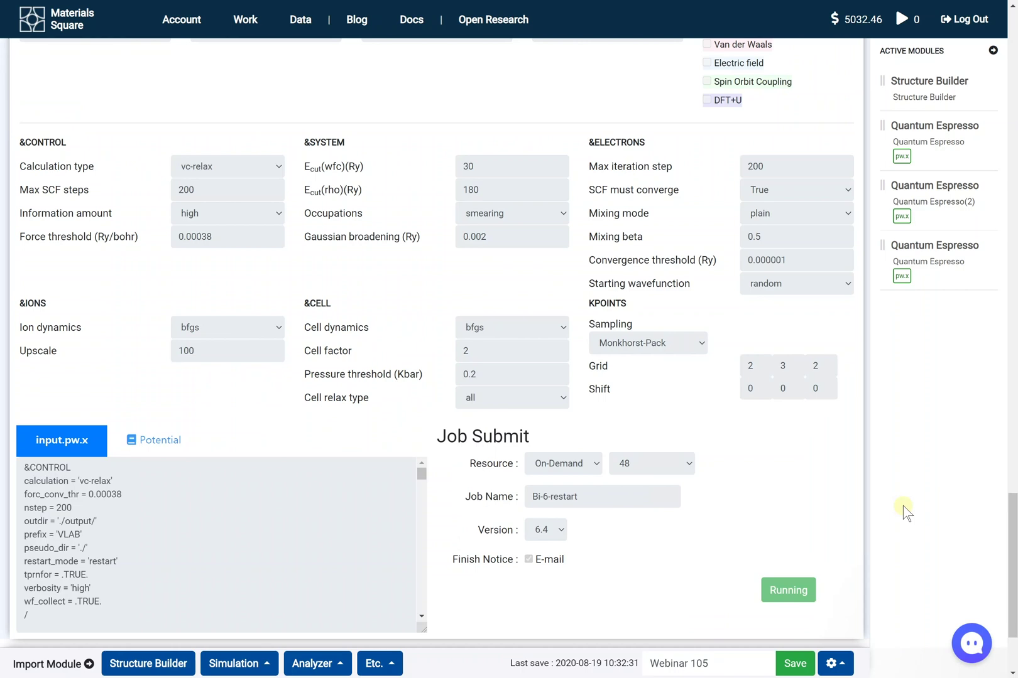
{"action": "left_click", "coordinate": [926, 264]}
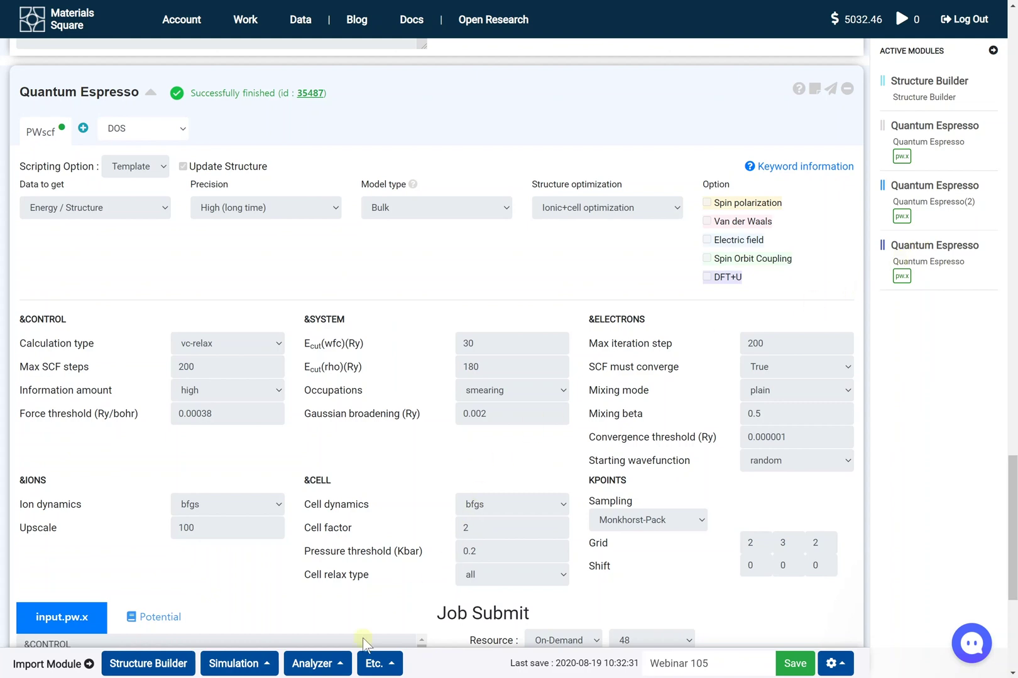
Add an Energy analyzer on the Bi-6-restart run plotting each scf step's energy.
{"action": "left_click", "coordinate": [342, 664]}
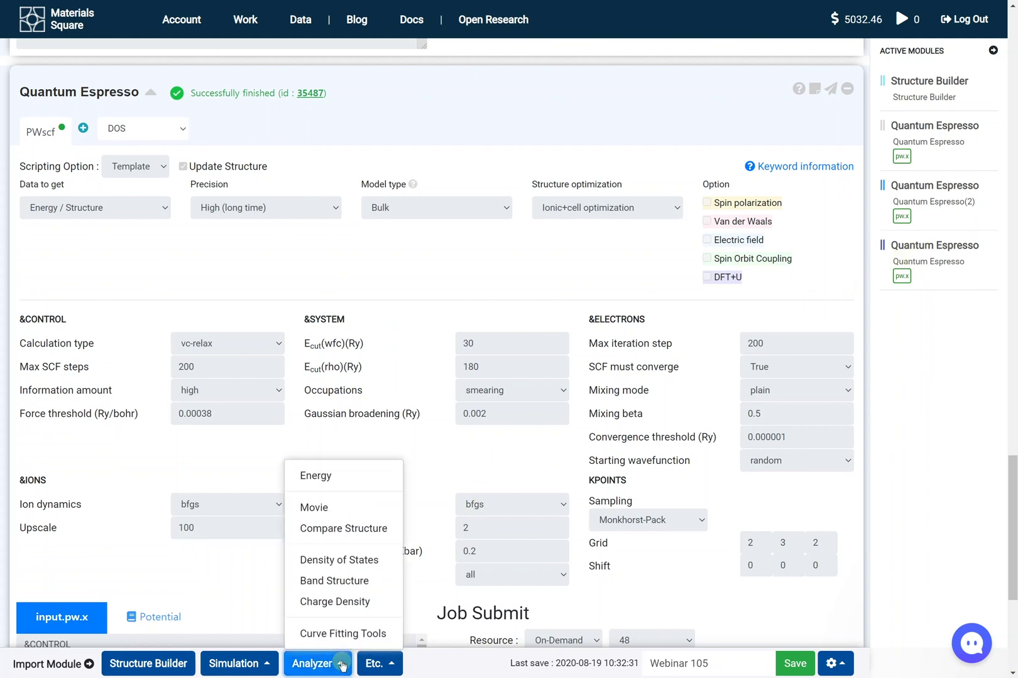
{"action": "left_click", "coordinate": [364, 481]}
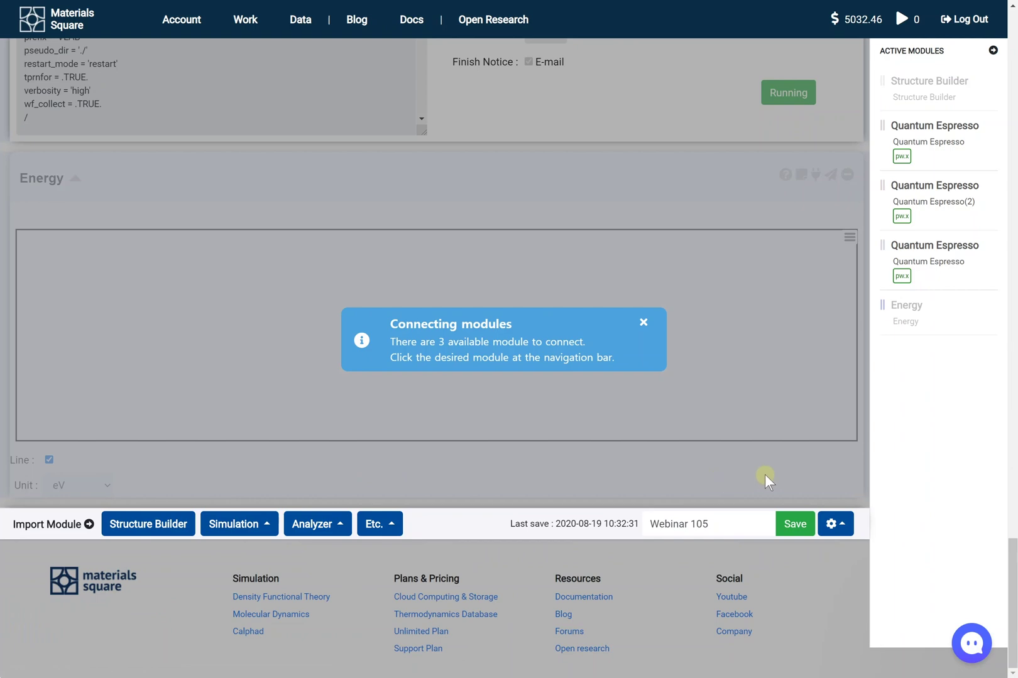
{"action": "left_click", "coordinate": [936, 278]}
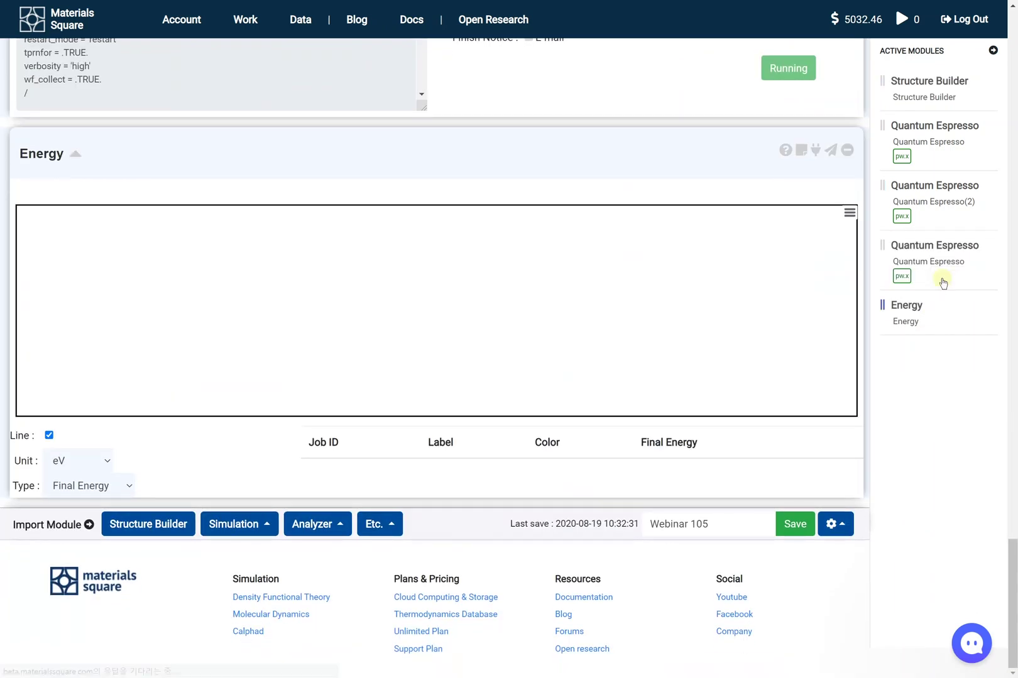
{"action": "left_click", "coordinate": [96, 476]}
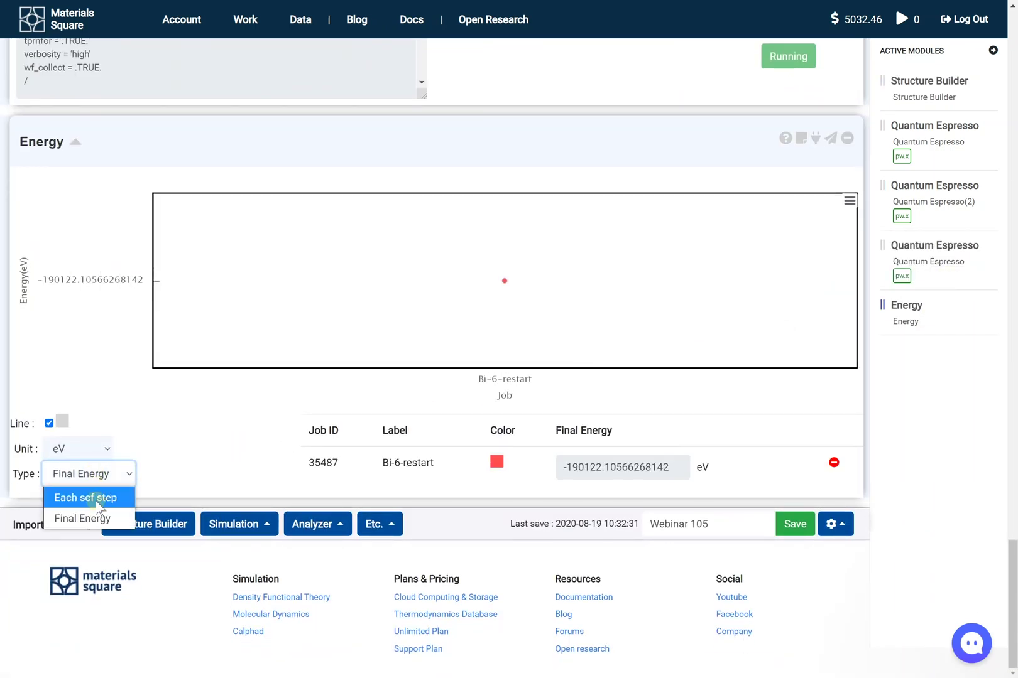
{"action": "left_click", "coordinate": [94, 496]}
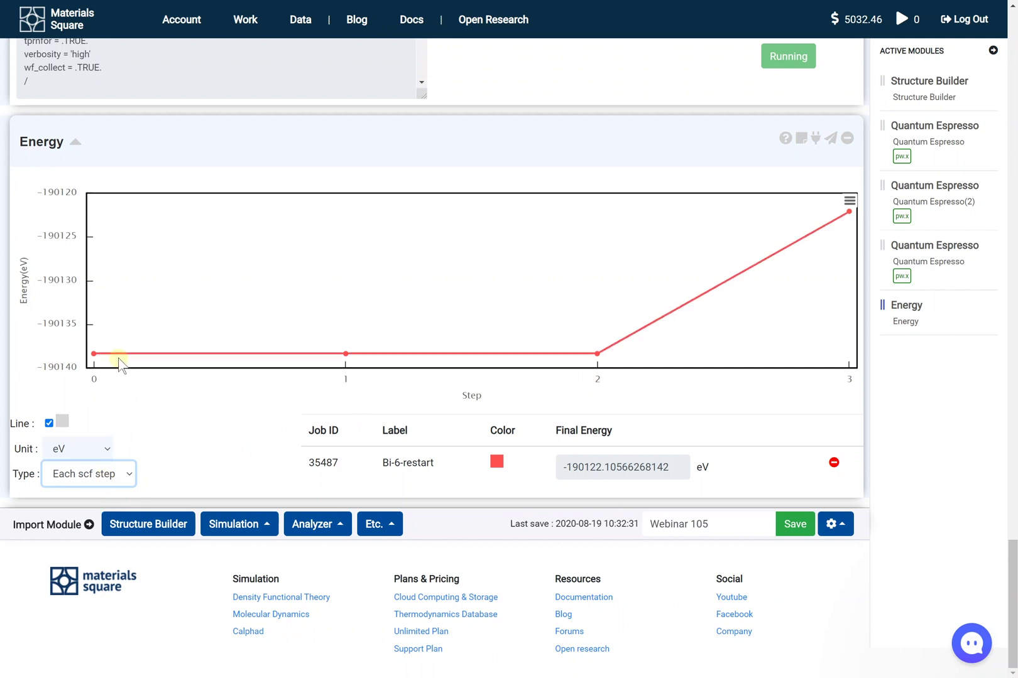
Connect the Bi-0 Quantum Espresso run to the Energy plot for comparison.
{"action": "mouse_move", "coordinate": [784, 249]}
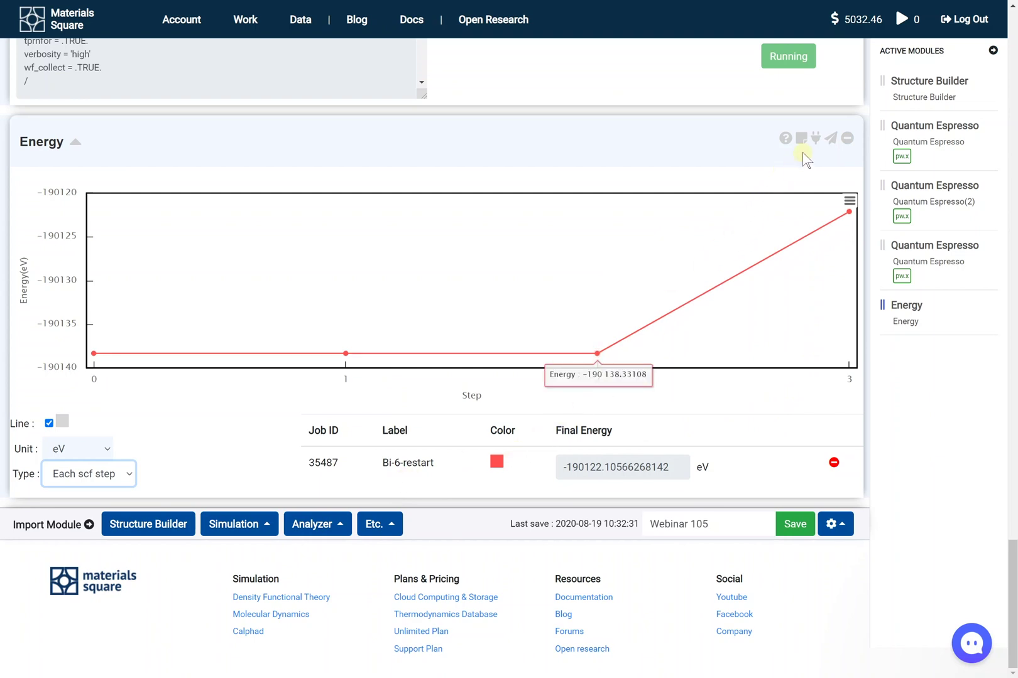
{"action": "left_click", "coordinate": [815, 139]}
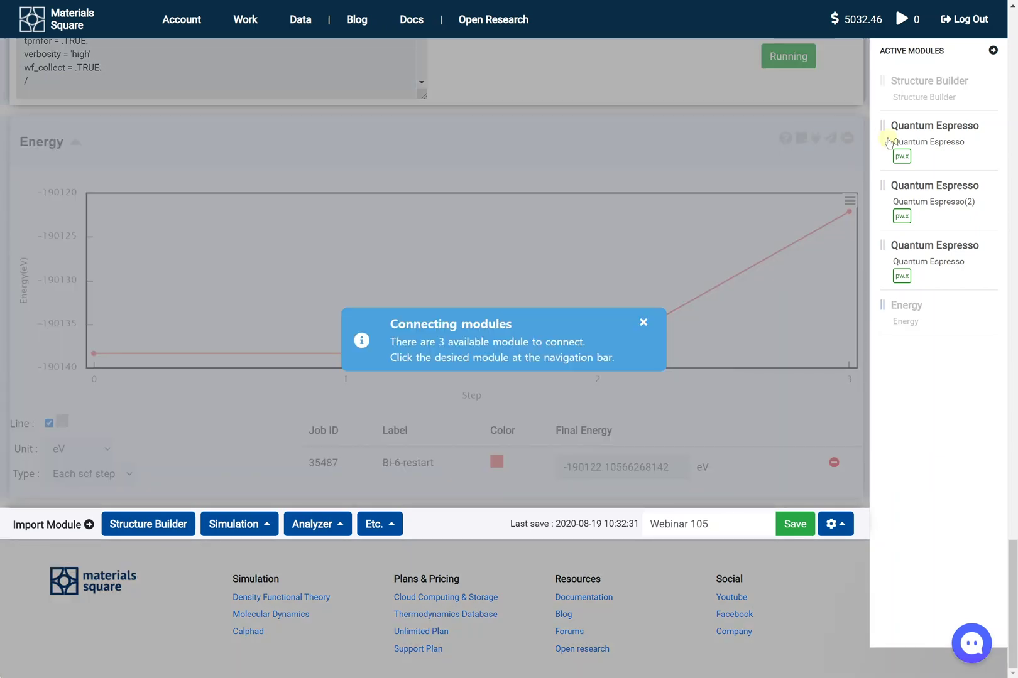
{"action": "left_click", "coordinate": [902, 140]}
{"action": "scroll", "coordinate": [873, 183], "scroll_direction": "down", "scroll_amount": 2}
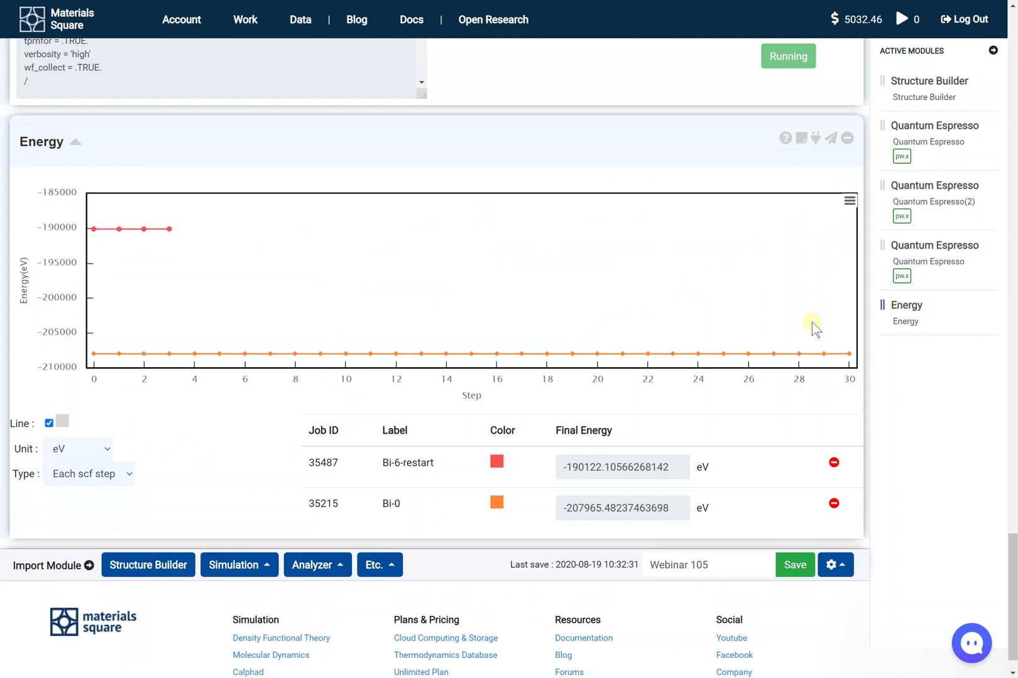